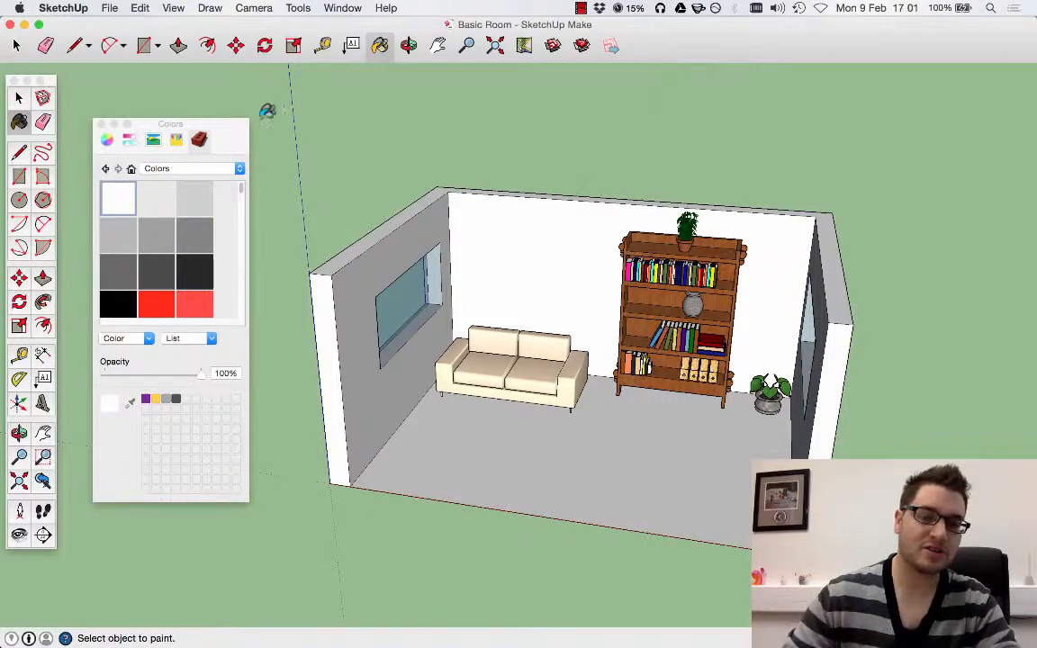
pyautogui.moveTo(459, 136)
pyautogui.mouseDown(button='middle')
pyautogui.moveTo(704, 150)
pyautogui.moveTo(426, 180)
pyautogui.moveTo(512, 164)
pyautogui.mouseUp(button='middle')
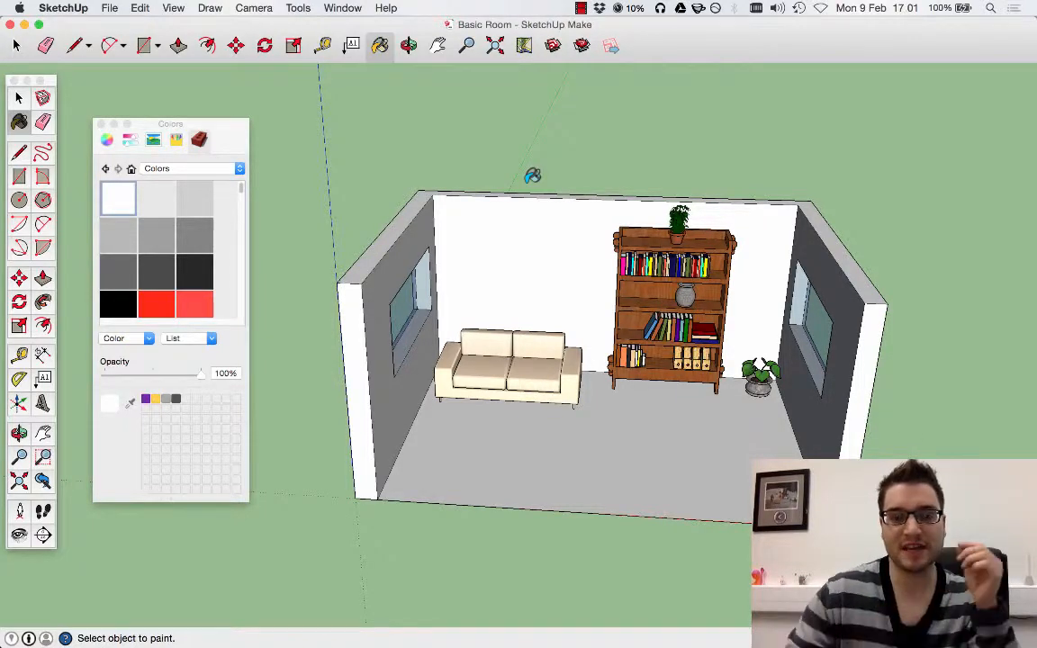
pyautogui.moveTo(532, 176)
pyautogui.mouseDown(button='middle')
pyautogui.moveTo(508, 184)
pyautogui.moveTo(548, 204)
pyautogui.mouseUp(button='middle')
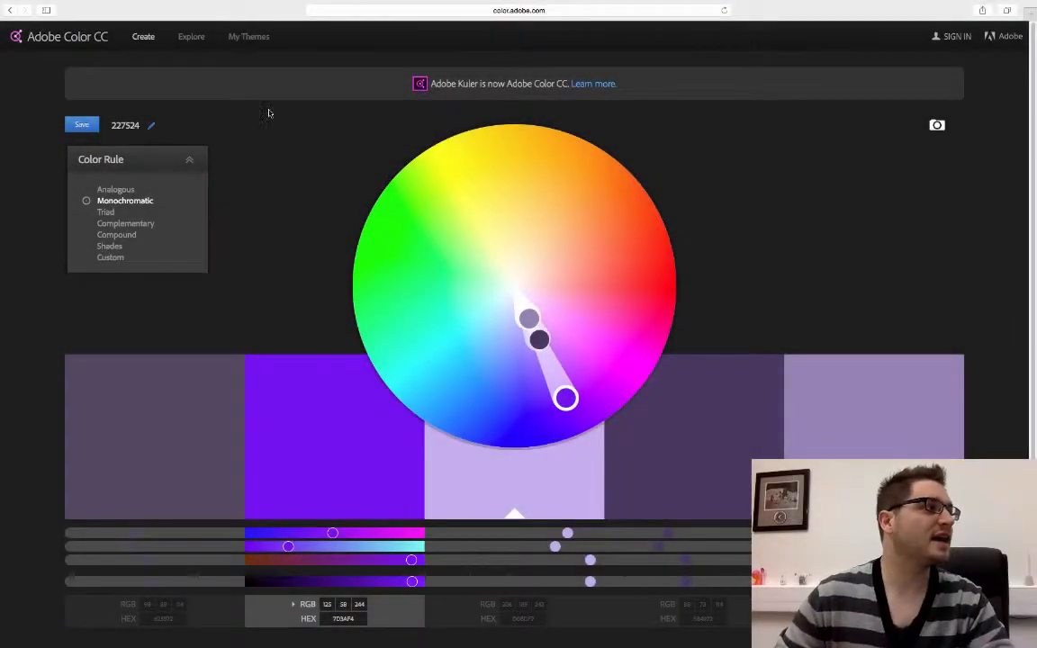
pyautogui.click(578, 15)
pyautogui.click(708, 69)
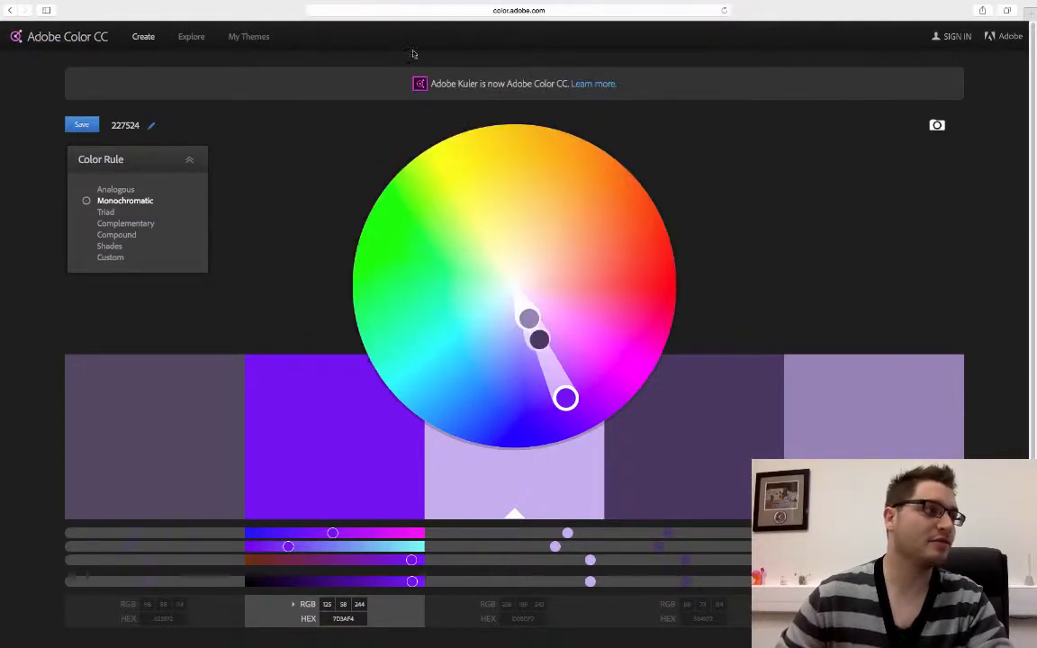
pyautogui.click(476, 15)
pyautogui.click(682, 176)
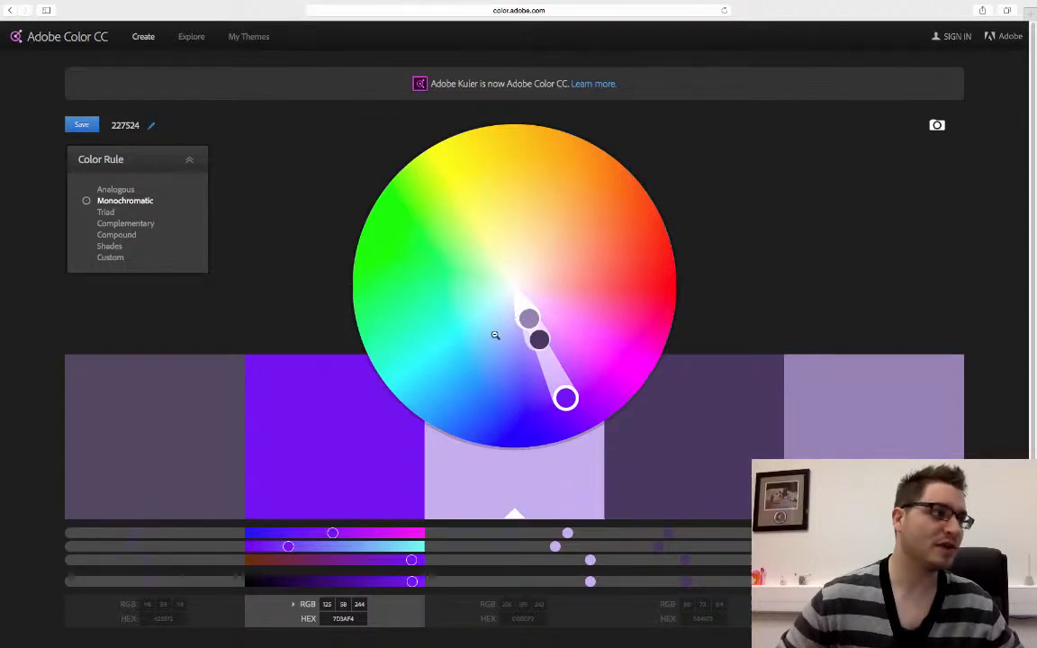
# Create a color theme from the image IMG_1655.JPG in the Example Edit folder of Week 3.
pyautogui.click(936, 126)
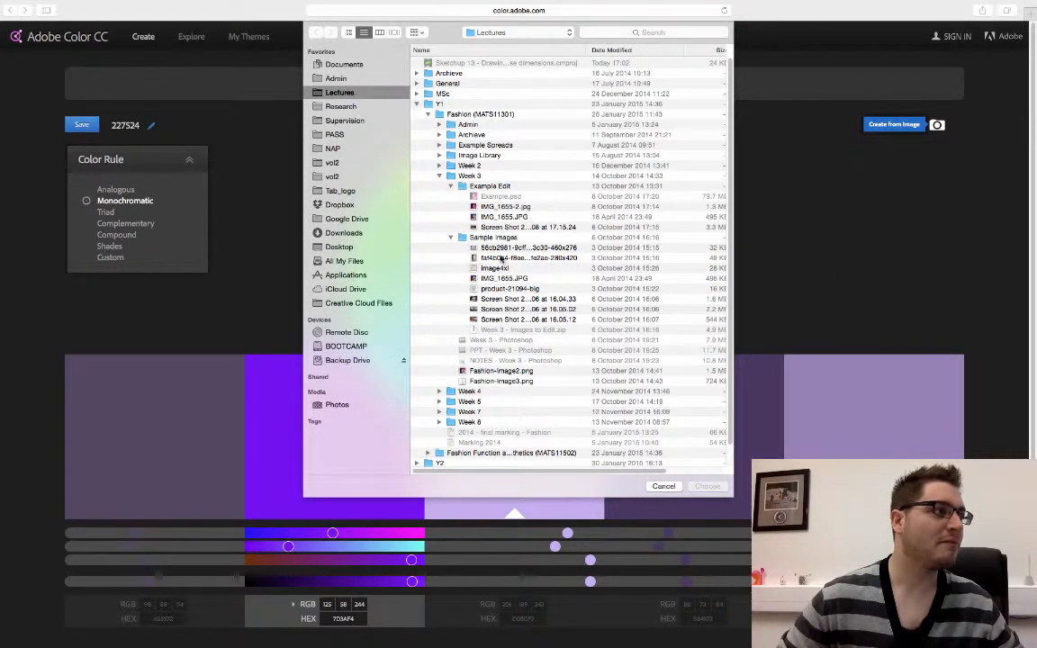
pyautogui.click(508, 217)
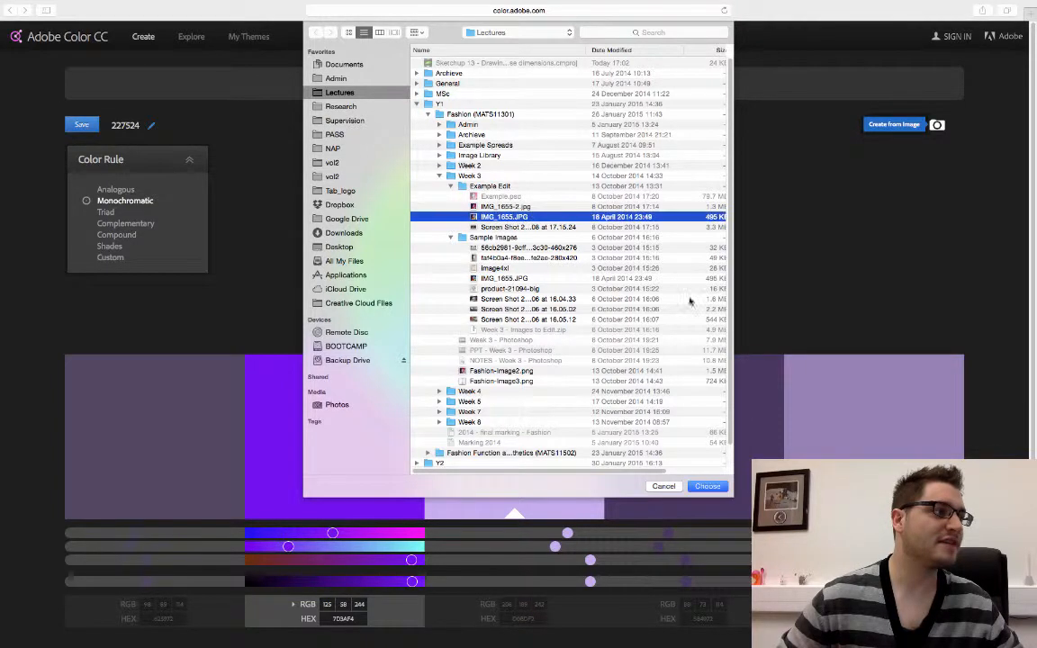
pyautogui.click(707, 486)
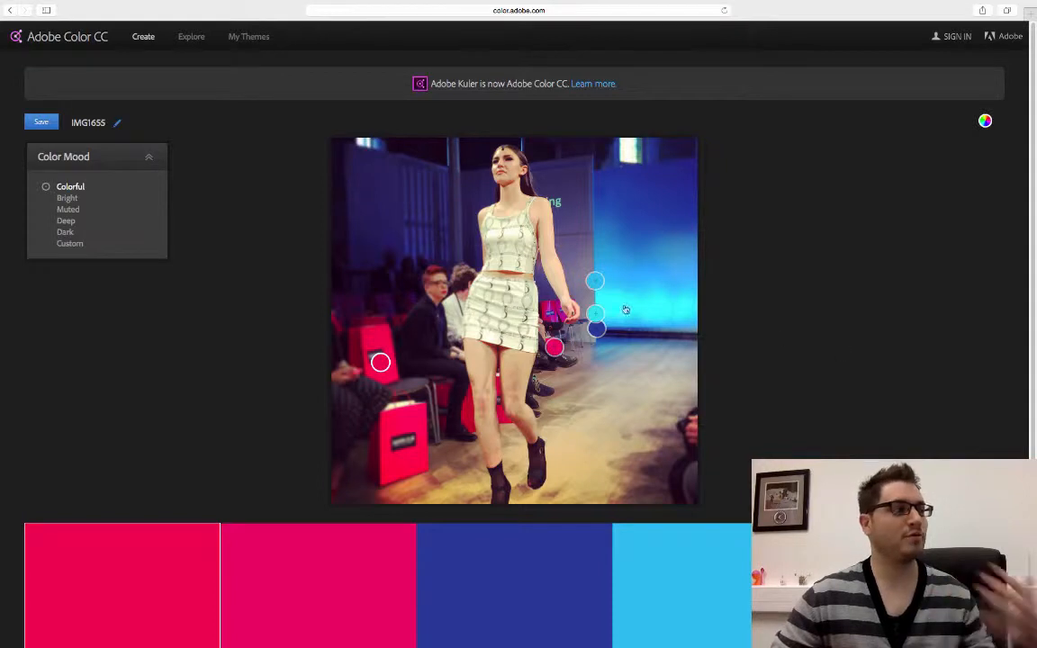
# Preview the Bright, Muted, Deep, Dark and Custom color moods for the image, finishing on Colorful.
pyautogui.click(66, 198)
pyautogui.click(68, 209)
pyautogui.click(66, 221)
pyautogui.click(65, 232)
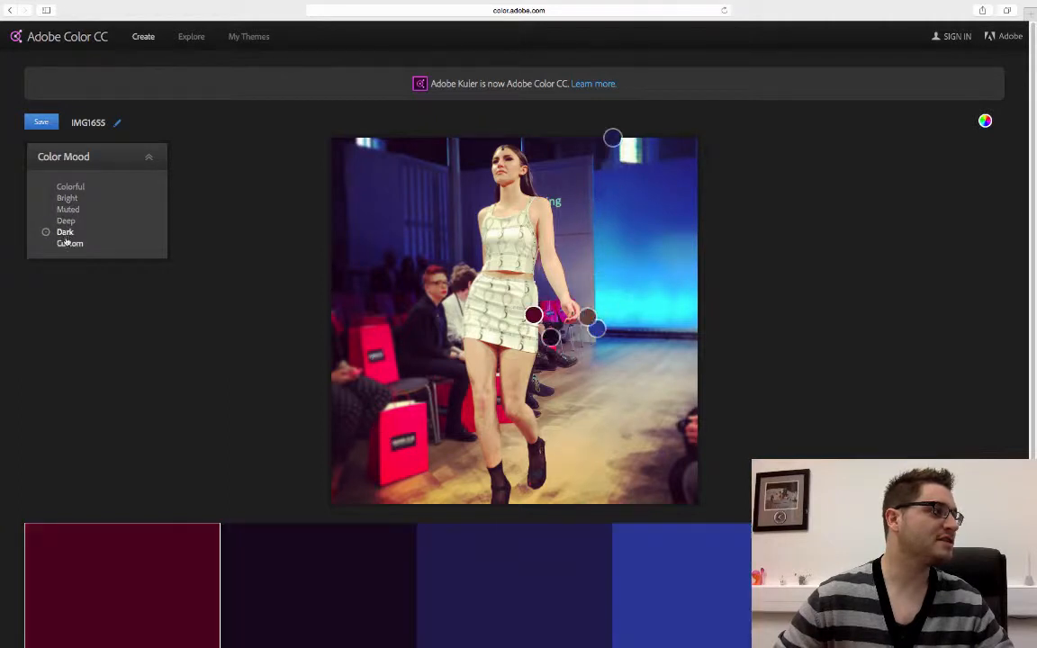
pyautogui.click(69, 244)
pyautogui.click(68, 209)
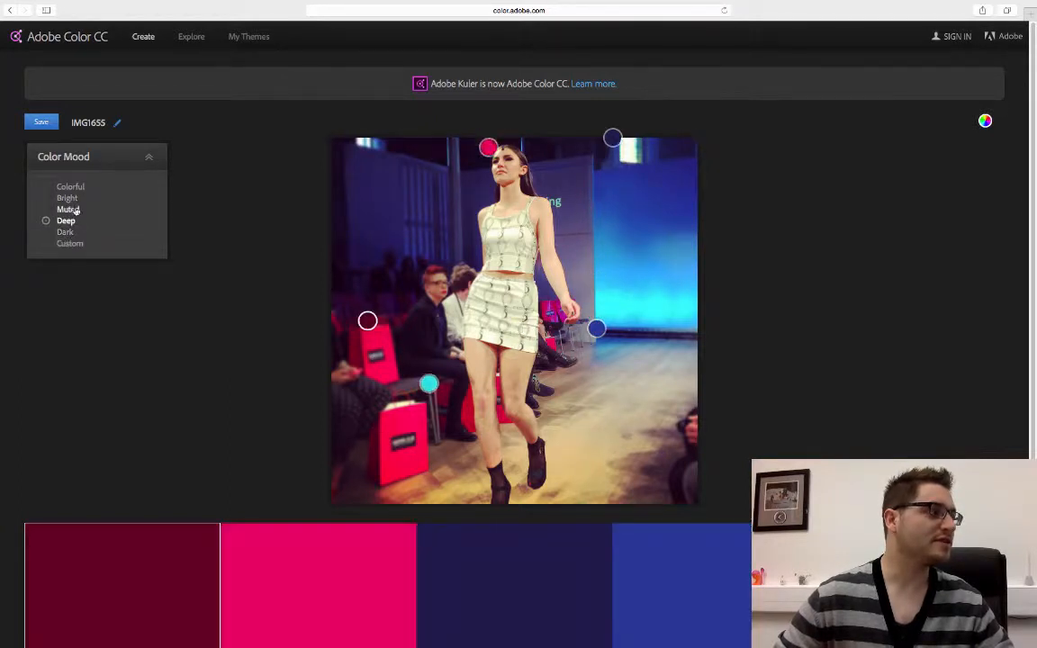
pyautogui.click(67, 198)
pyautogui.click(70, 187)
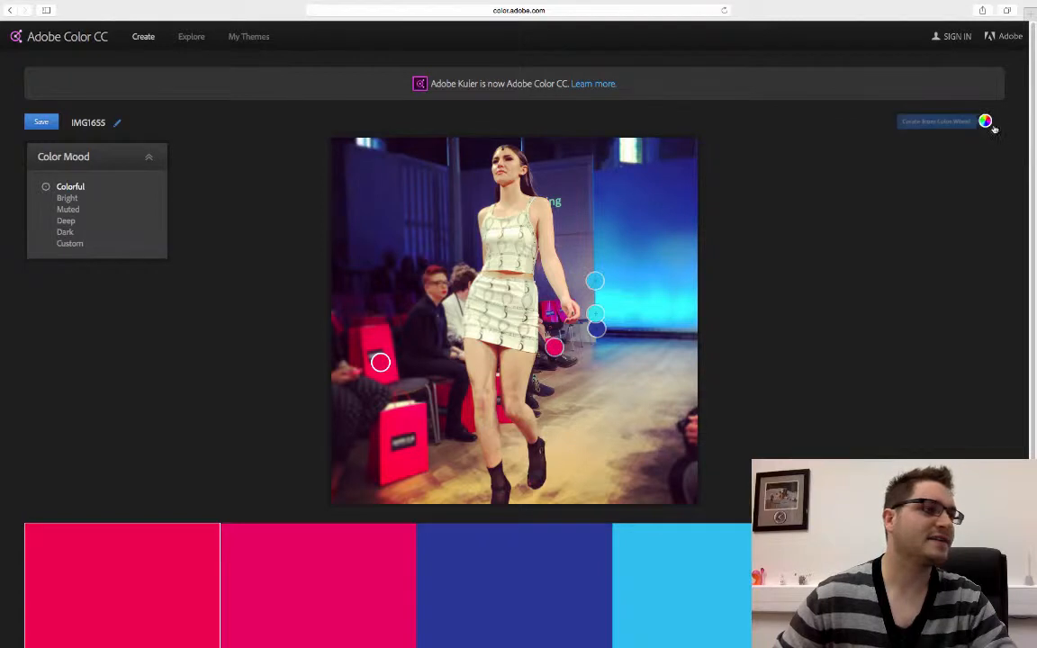
pyautogui.click(41, 121)
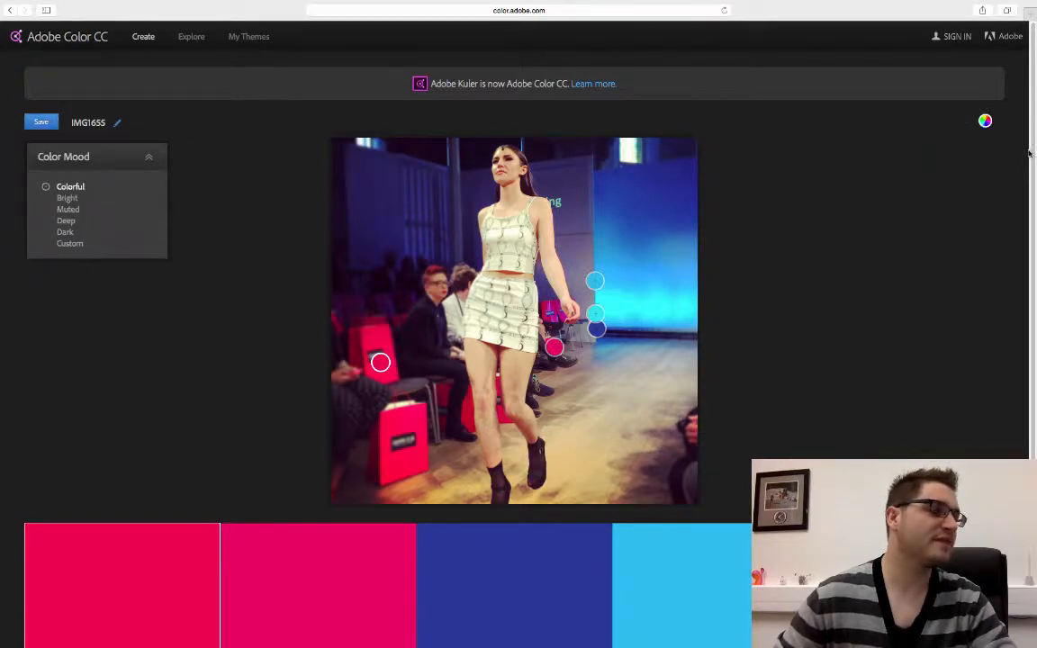
pyautogui.click(985, 120)
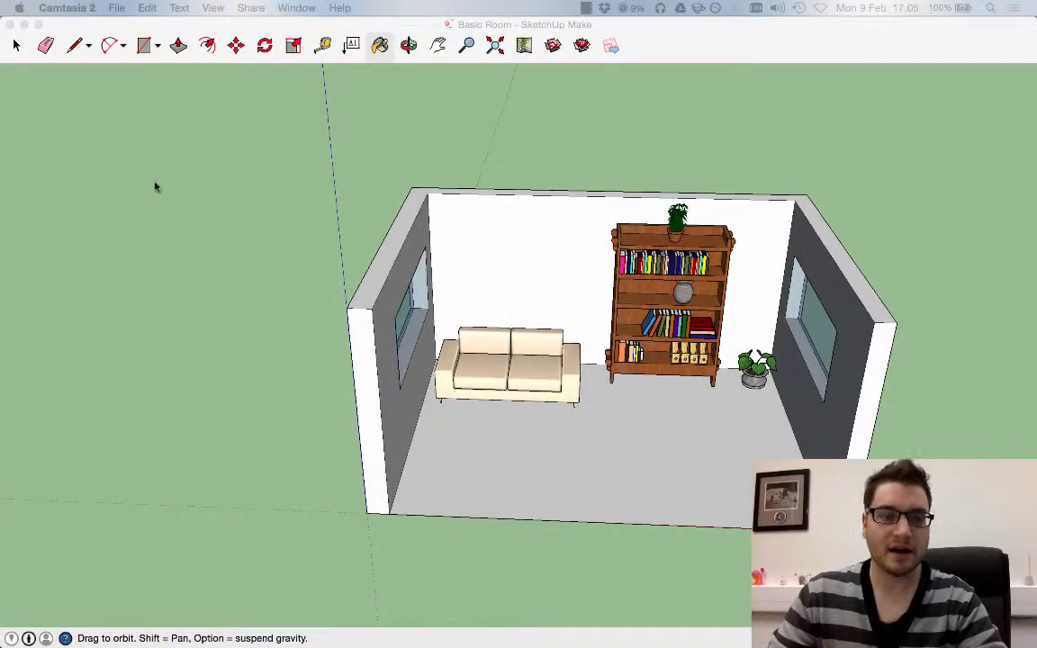
# Switch to SketchUp and activate the Paint Bucket with its color defined by RGB Sliders.
pyautogui.click(155, 185)
pyautogui.keyDown('shift'); pyautogui.moveTo(255, 219); pyautogui.dragTo(225, 236); pyautogui.keyUp('shift')
pyautogui.moveTo(510, 240)
pyautogui.mouseDown()
pyautogui.moveTo(461, 230)
pyautogui.moveTo(510, 328)
pyautogui.moveTo(662, 331)
pyautogui.mouseUp()
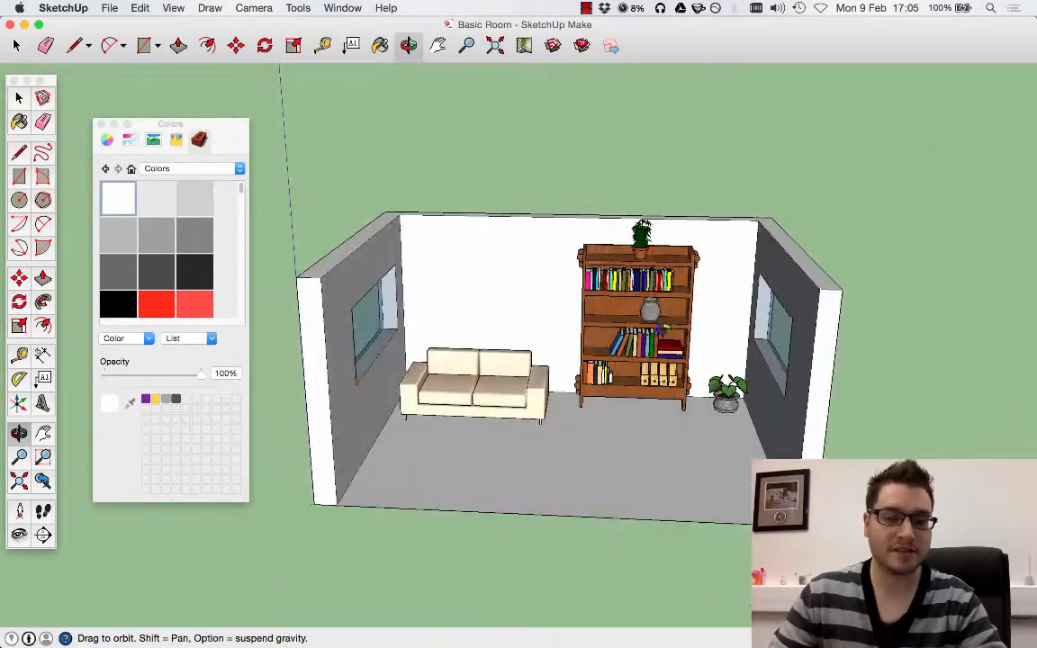
pyautogui.moveTo(585, 310); pyautogui.dragTo(442, 294)
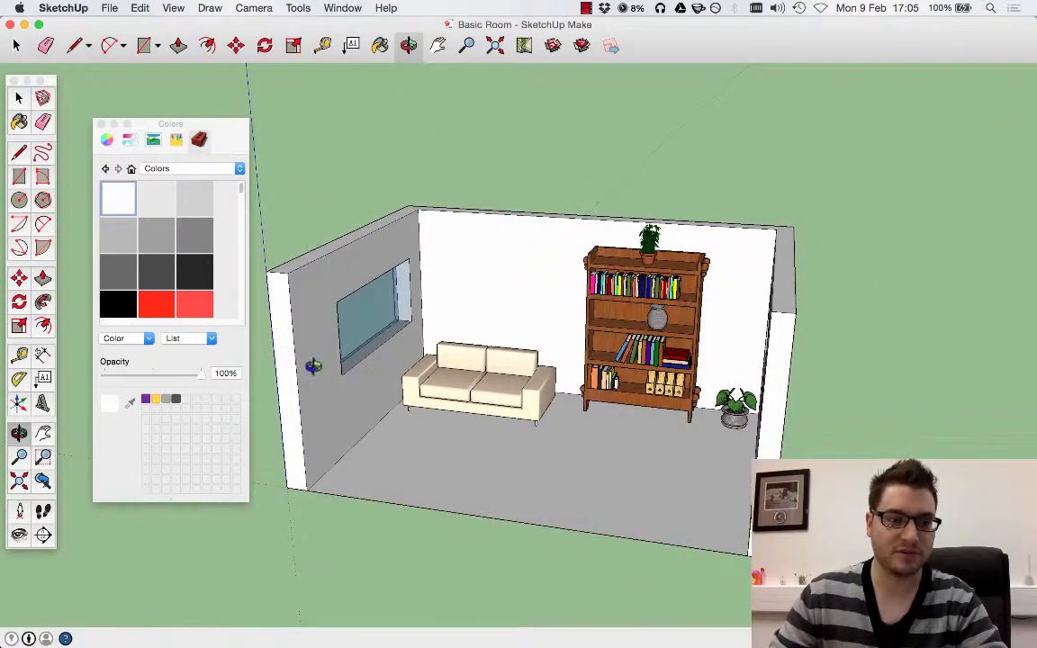
pyautogui.click(379, 45)
pyautogui.click(106, 140)
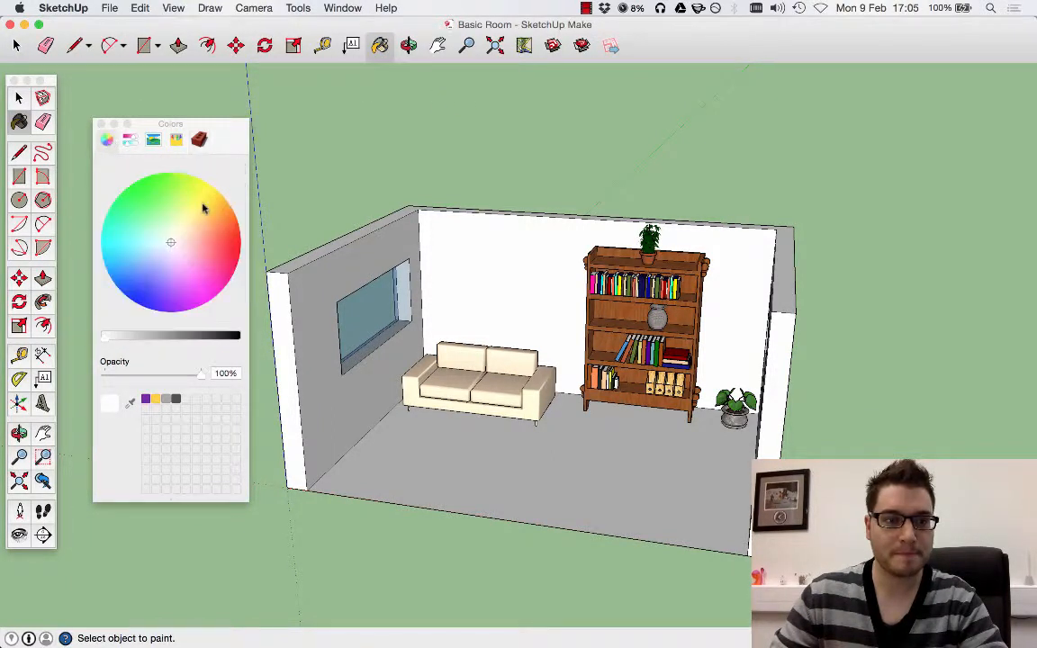
pyautogui.click(129, 140)
pyautogui.click(210, 169)
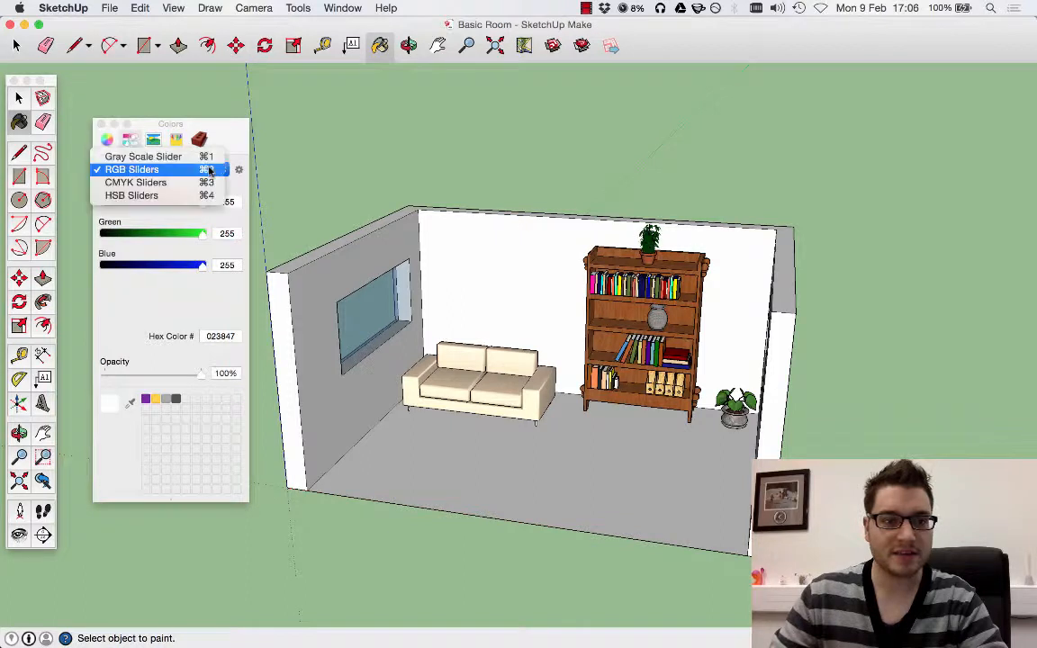
pyautogui.click(210, 169)
# Paint the room's back wall behind the sofa and bookcase with hex color F3025B.
pyautogui.click(221, 336)
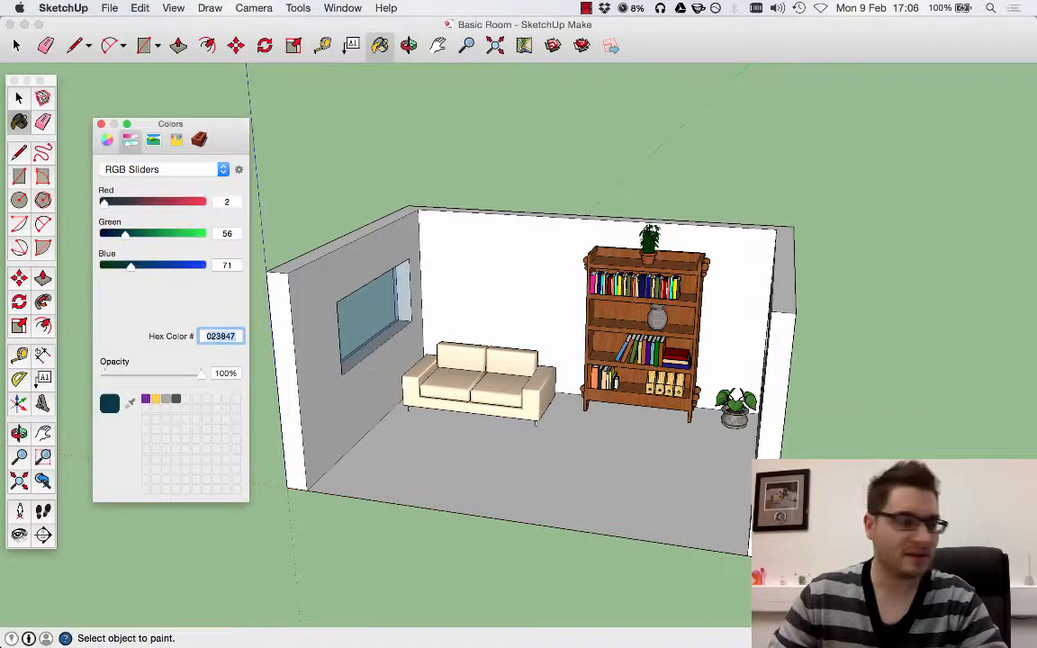
pyautogui.press('super+Tab')
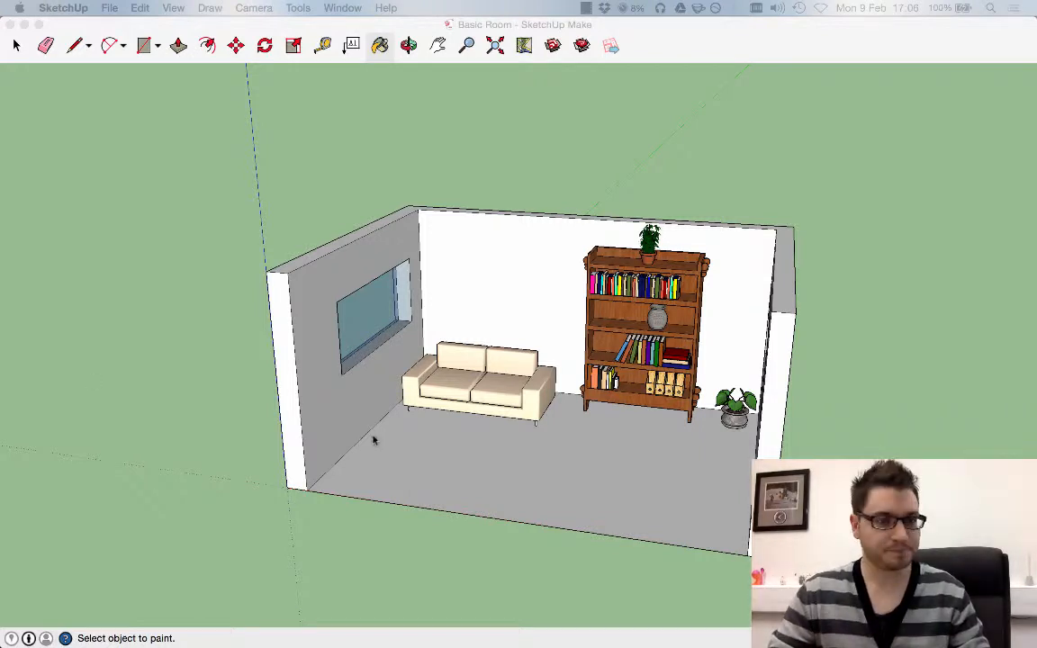
pyautogui.press('super+Tab')
pyautogui.click(235, 336)
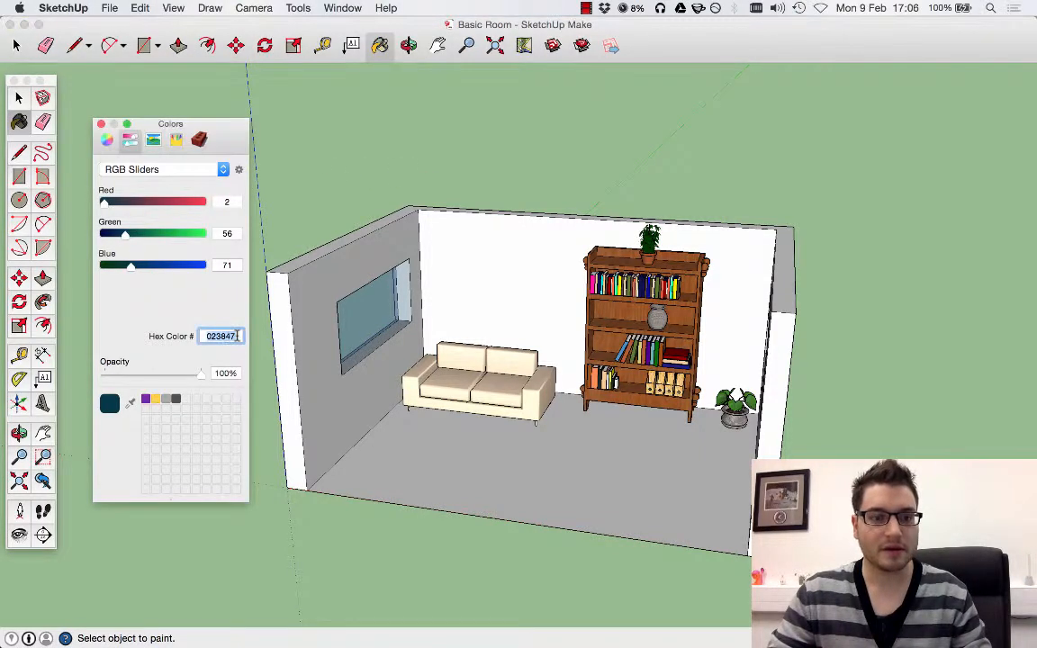
pyautogui.write('F3025B')
pyautogui.press('Return')
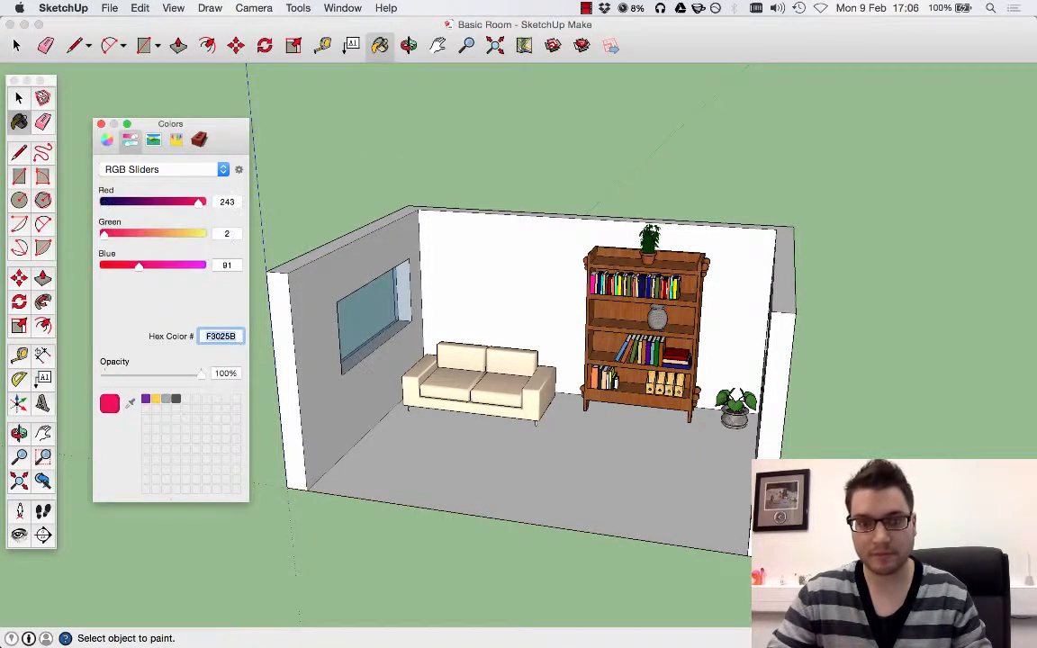
pyautogui.click(542, 269)
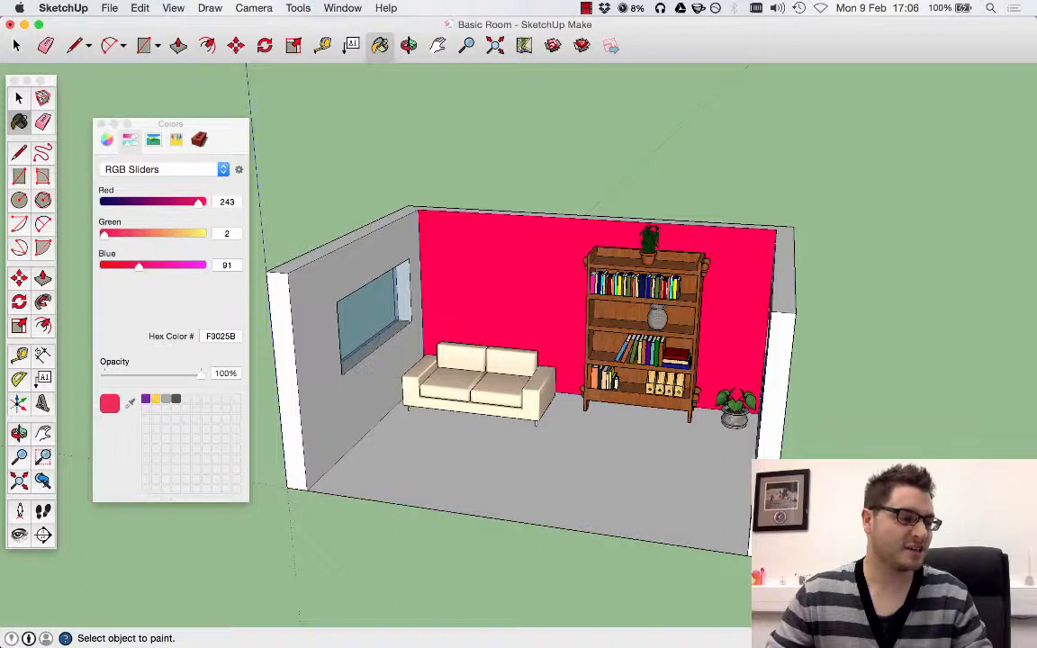
# Paint the inner faces of both window walls with hex color 1BCBF4.
pyautogui.press('super+Tab')
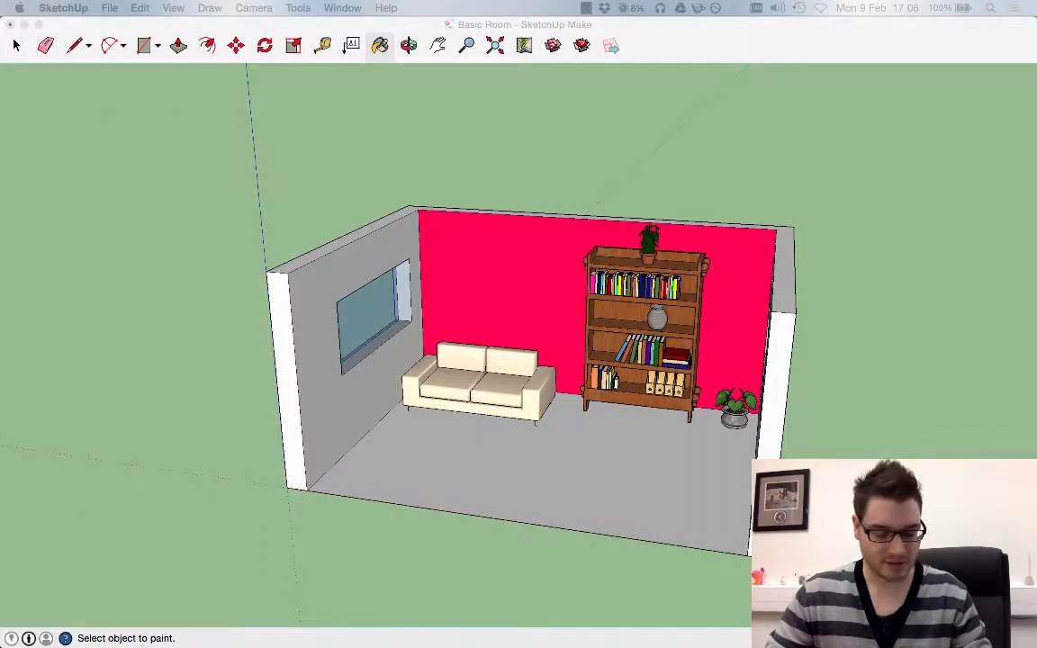
pyautogui.click(253, 233)
pyautogui.doubleClick(227, 334)
pyautogui.write('1BCBF4')
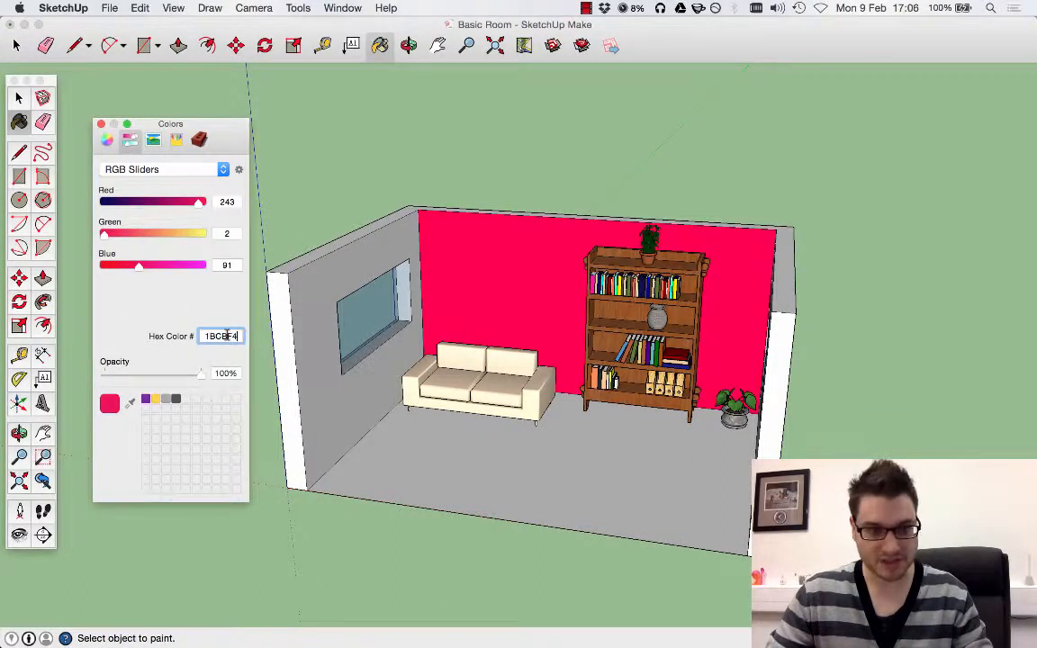
pyautogui.press('Return')
pyautogui.click(297, 306)
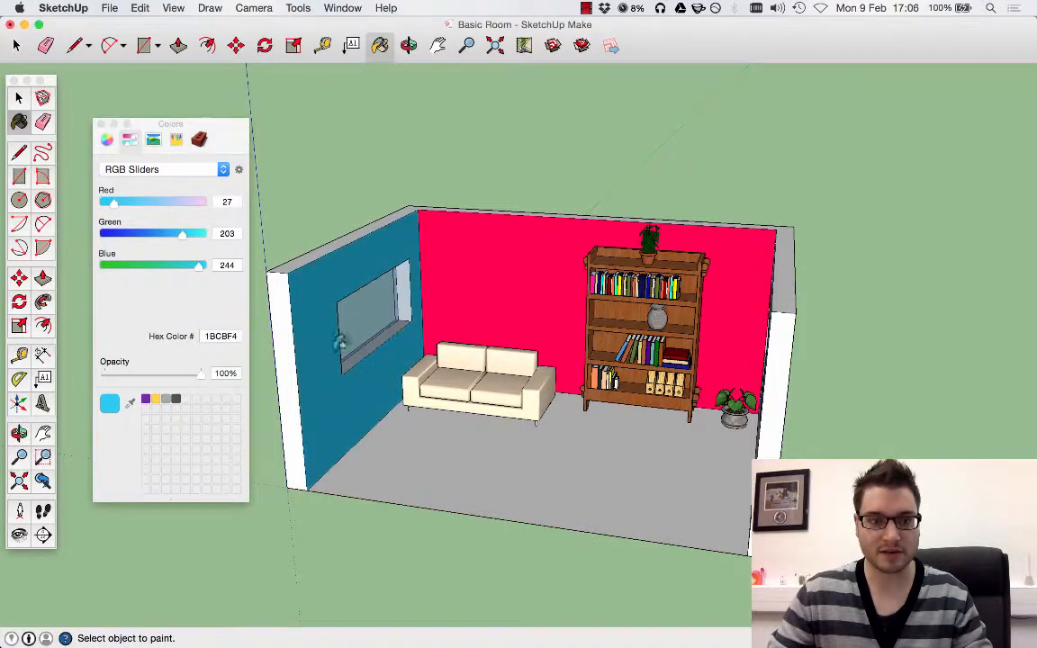
pyautogui.moveTo(612, 367); pyautogui.dragTo(779, 315, button='middle')
pyautogui.click(783, 256)
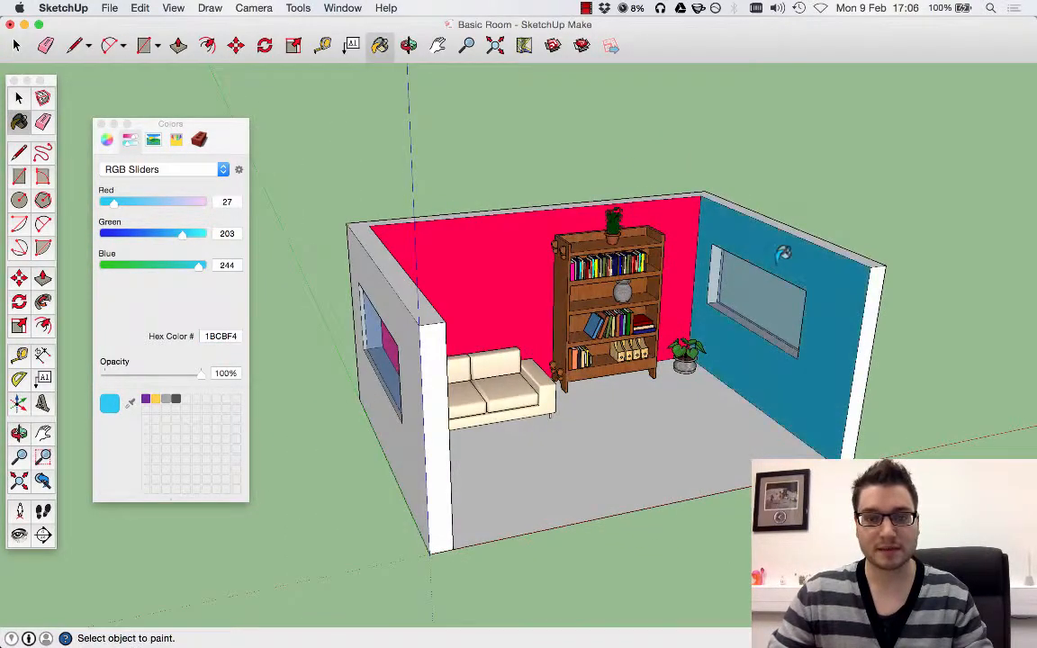
# Paint the room's floor with hex color 2749A4.
pyautogui.moveTo(655, 384); pyautogui.dragTo(432, 387, button='middle')
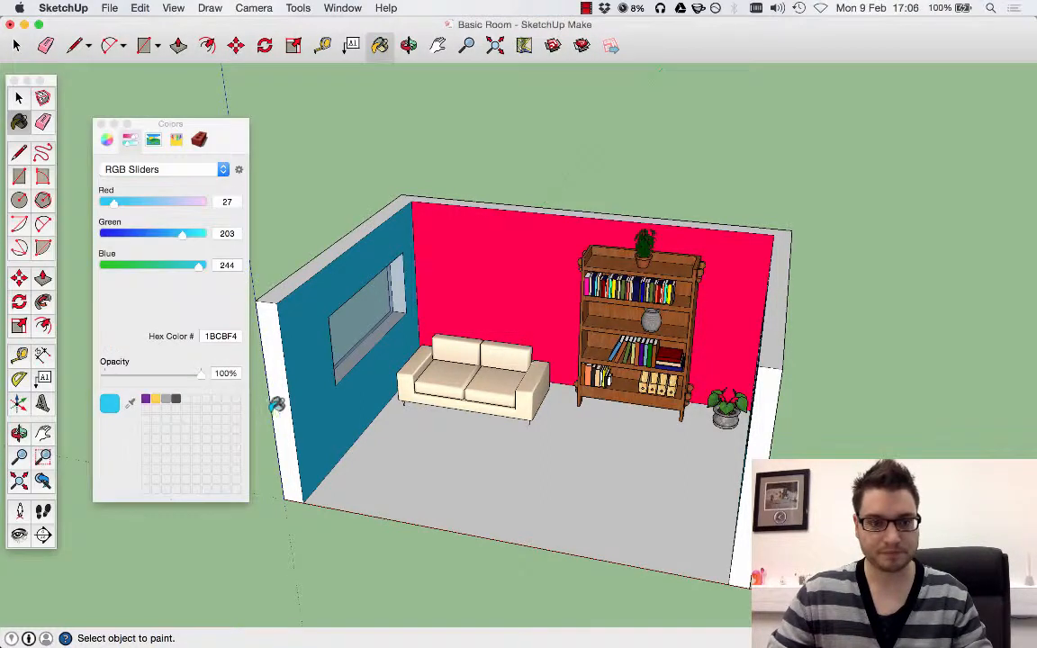
pyautogui.doubleClick(227, 337)
pyautogui.write('274974')
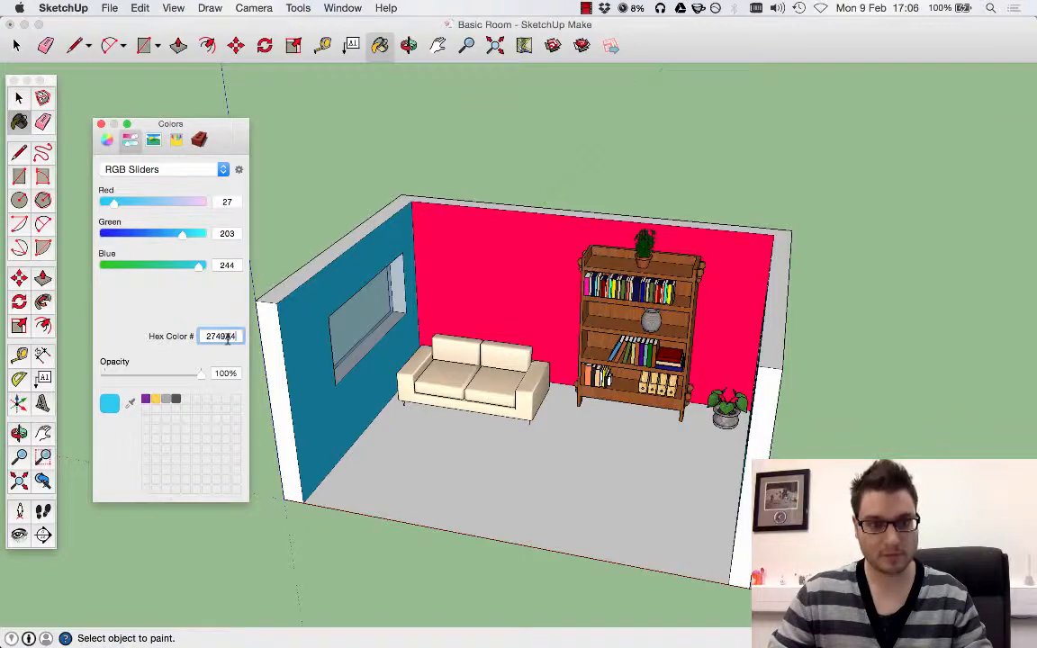
pyautogui.press('Return')
pyautogui.click(470, 440)
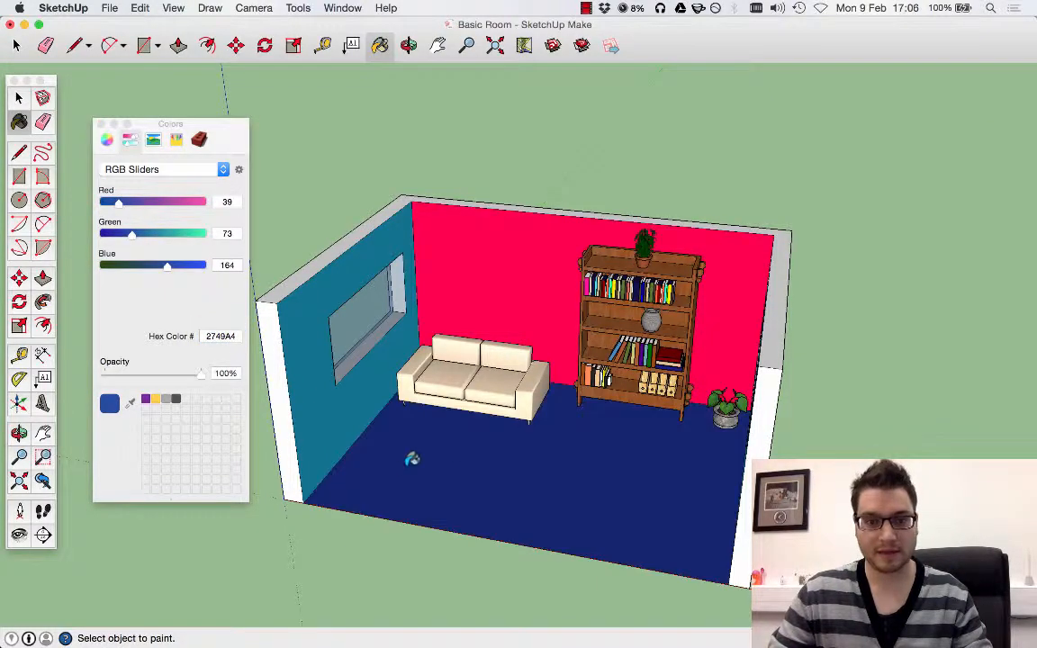
pyautogui.moveTo(412, 461); pyautogui.dragTo(576, 405, button='middle')
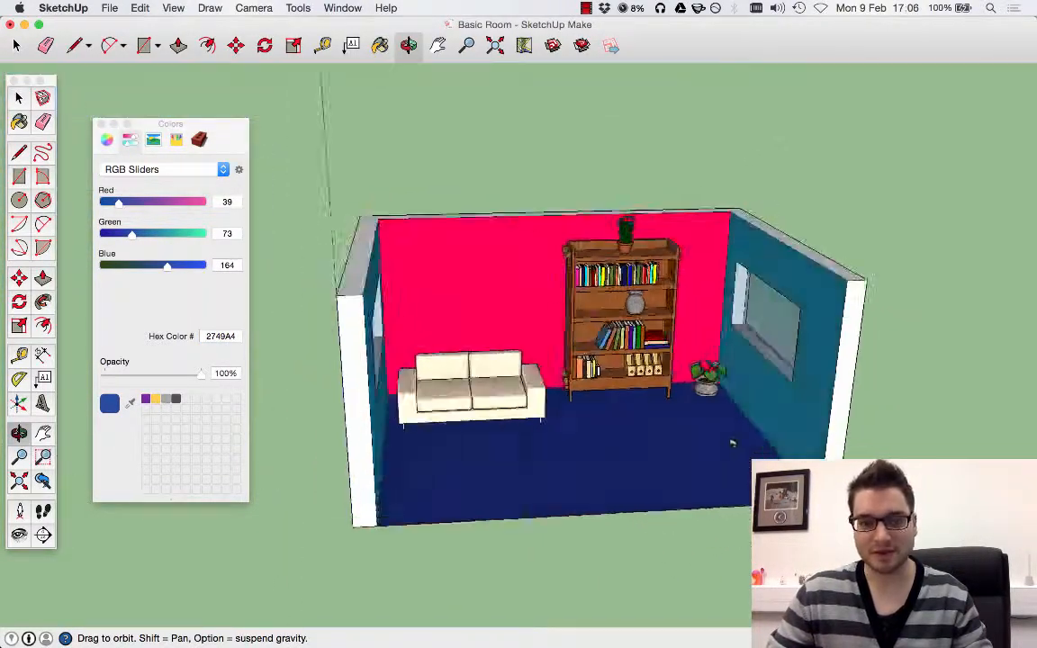
pyautogui.moveTo(732, 442); pyautogui.dragTo(532, 419, button='middle')
pyautogui.press('super+3')
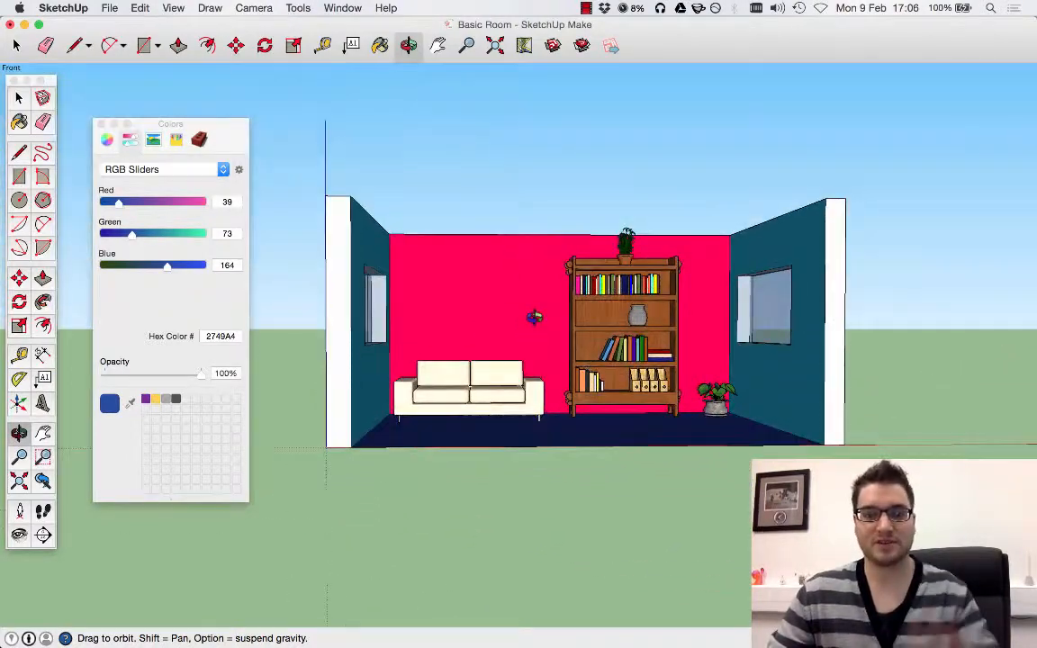
pyautogui.moveTo(535, 318)
pyautogui.mouseDown(button='middle')
pyautogui.moveTo(528, 342)
pyautogui.moveTo(458, 423)
pyautogui.moveTo(534, 399)
pyautogui.mouseUp(button='middle')
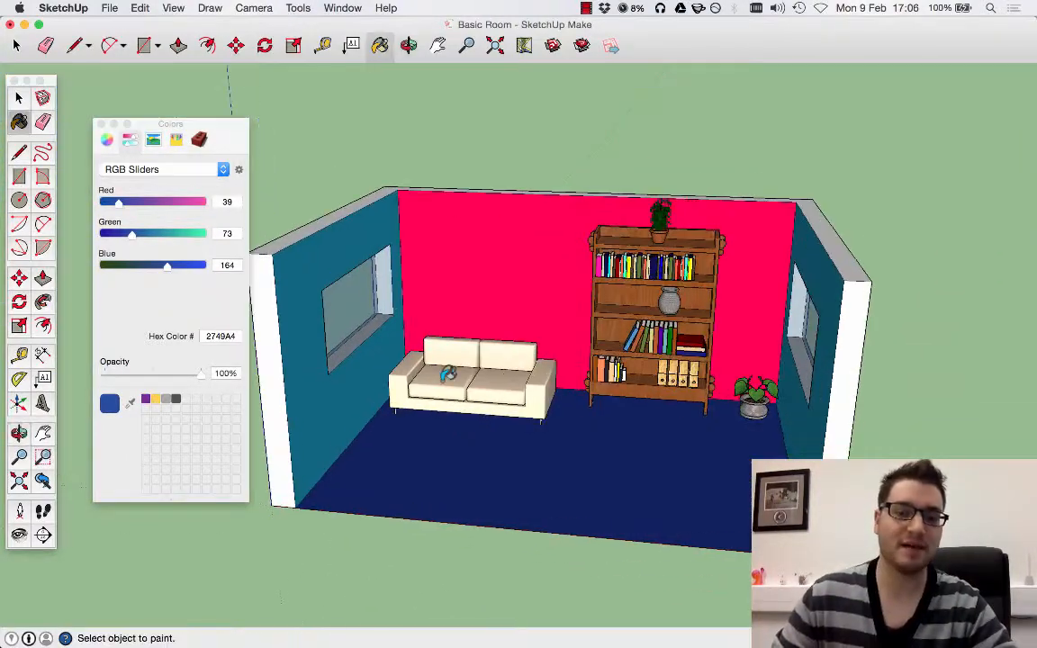
# Import IMG_1655.JPG from the Example Edit folder under Lectures, using it as an image.
pyautogui.click(109, 8)
pyautogui.click(203, 244)
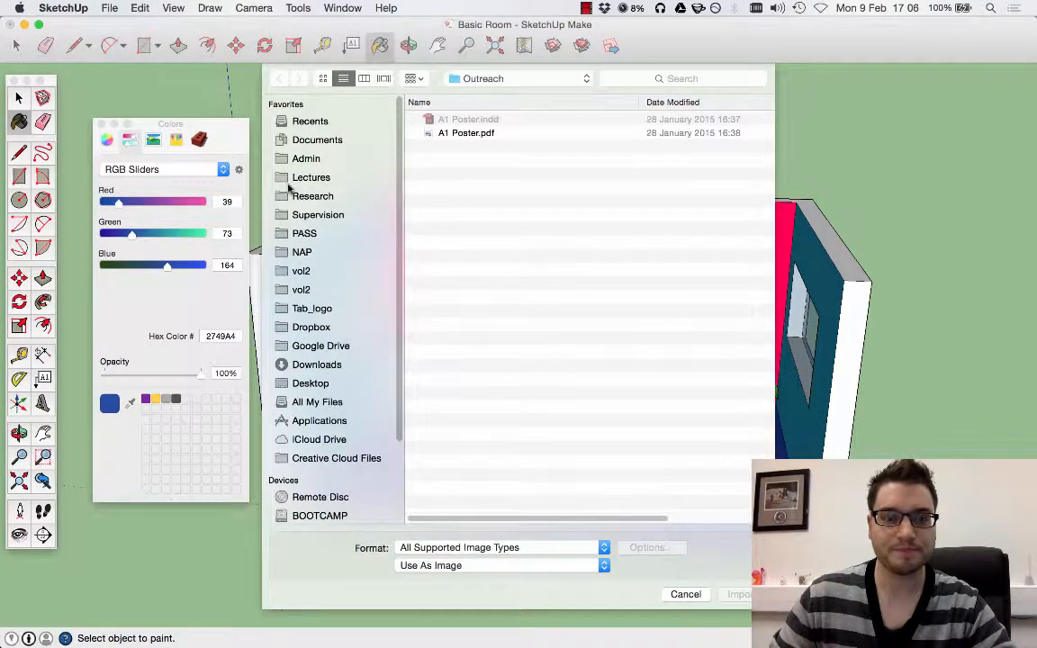
pyautogui.click(310, 178)
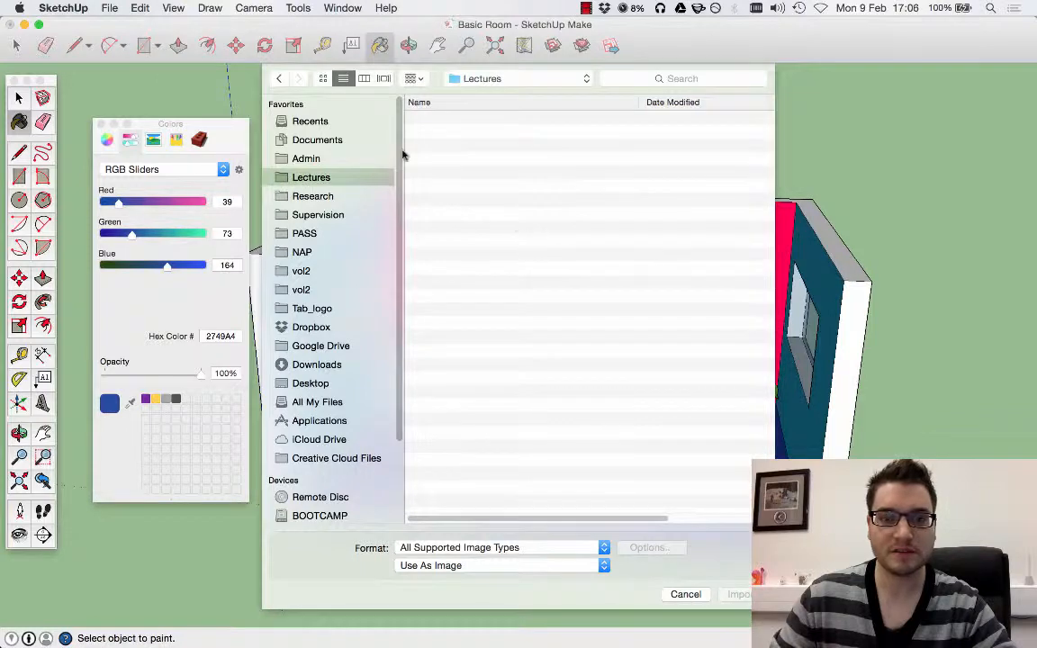
pyautogui.click(530, 311)
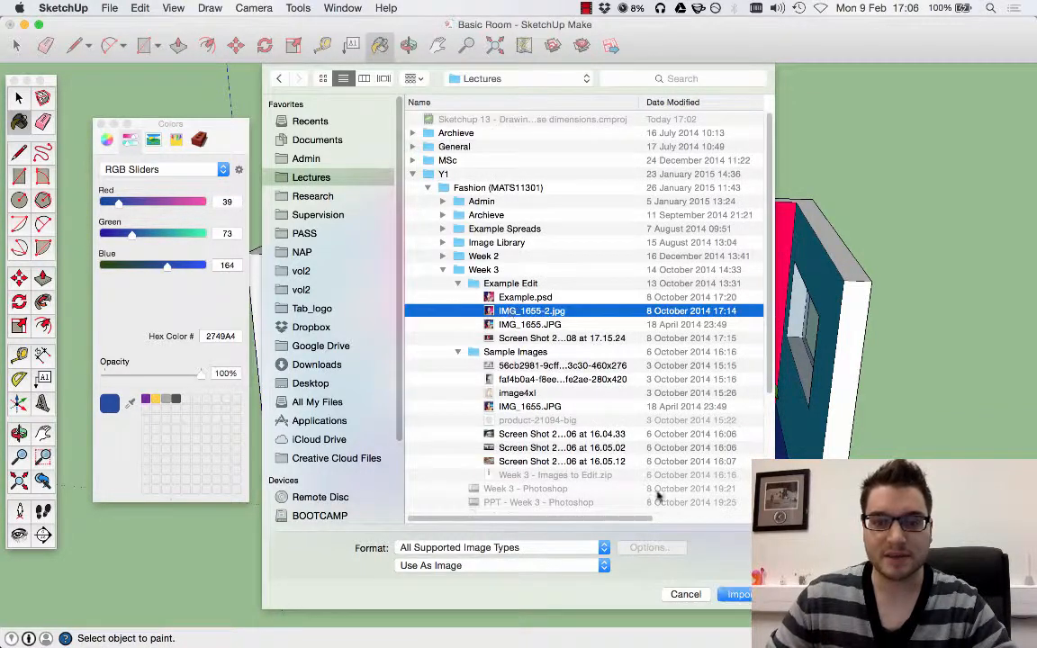
pyautogui.click(529, 324)
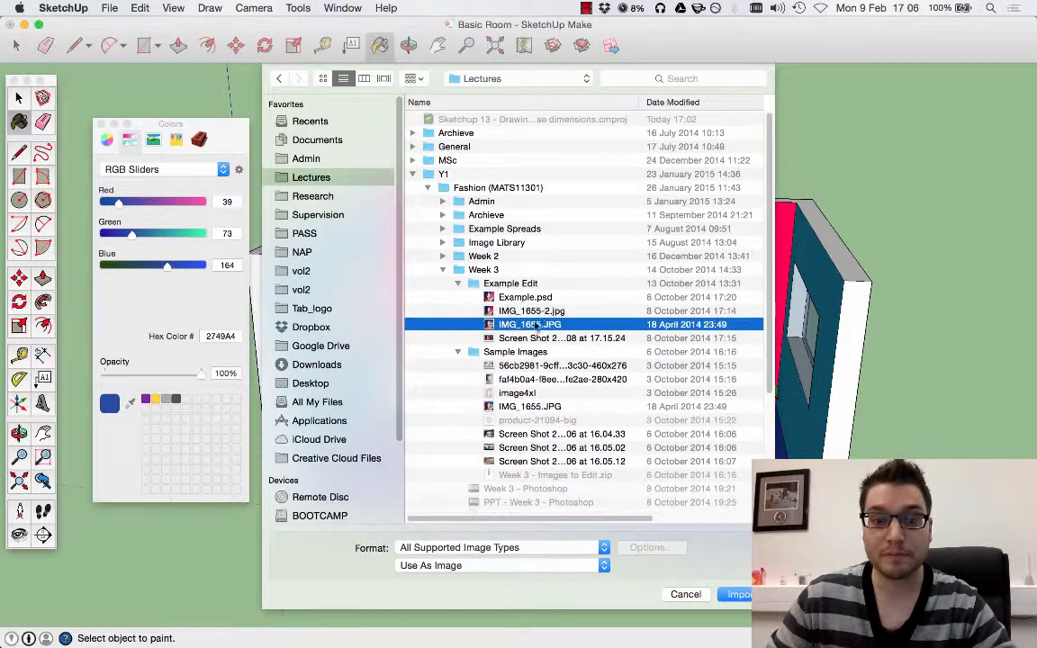
pyautogui.click(733, 594)
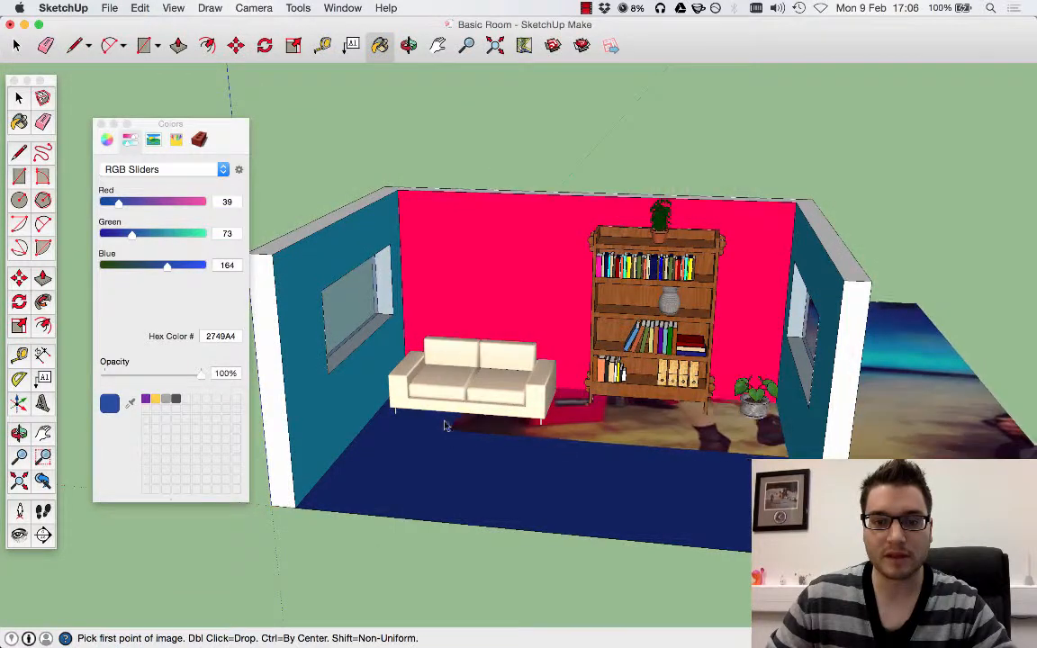
# Place the imported photo on the back wall above the sofa, filling most of the height between sofa and wall top.
pyautogui.click(440, 324)
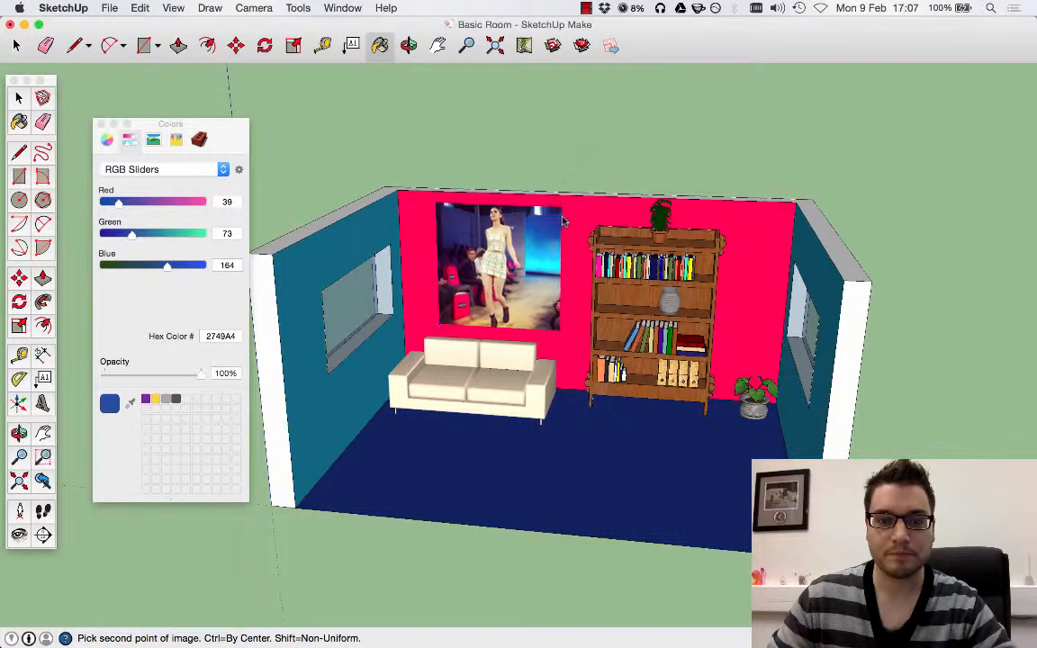
pyautogui.click(562, 205)
pyautogui.click(18, 98)
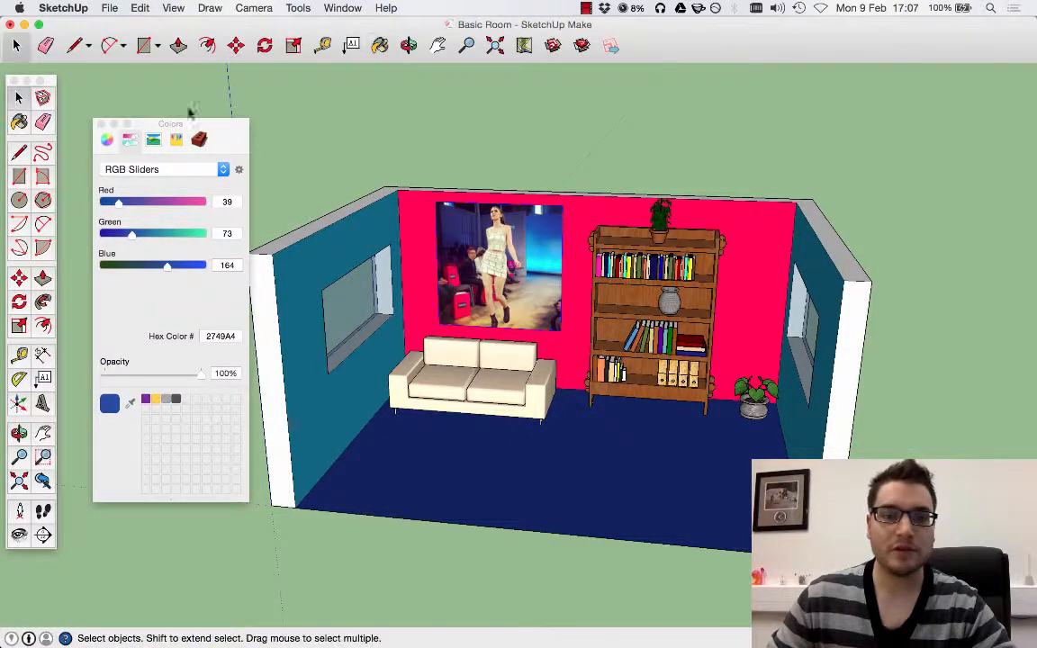
# Examine the painted room and the hung photo from several angles and distances.
pyautogui.moveTo(347, 118)
pyautogui.mouseDown(button='middle')
pyautogui.moveTo(490, 118)
pyautogui.moveTo(248, 134)
pyautogui.mouseUp(button='middle')
pyautogui.scroll(-5, 547, 251)
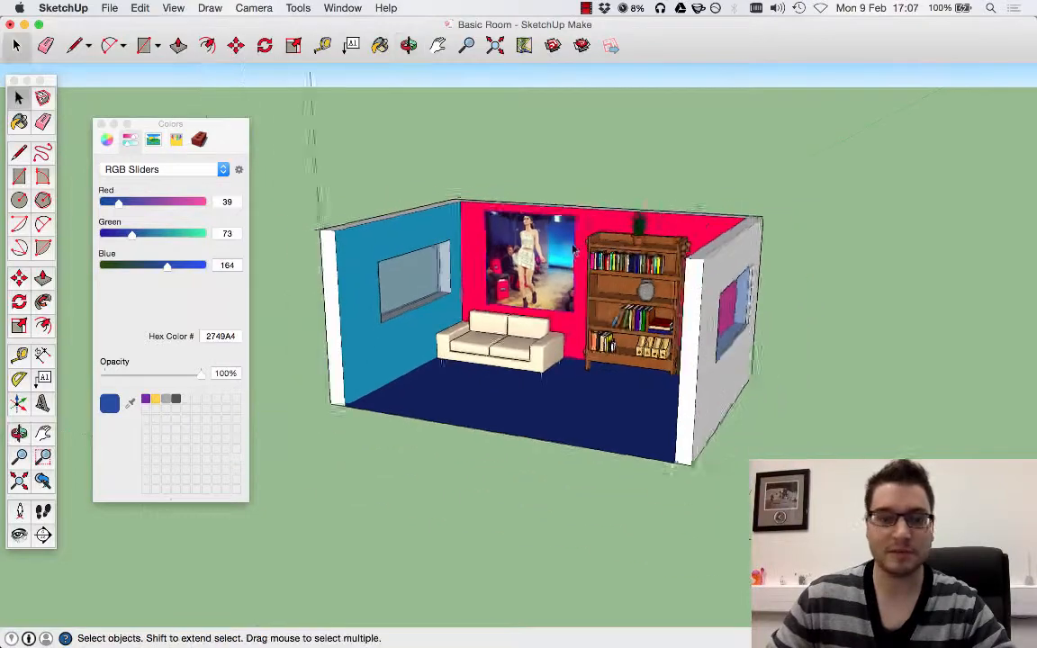
pyautogui.moveTo(550, 253); pyautogui.dragTo(597, 264, button='middle')
pyautogui.scroll(5, 598, 264)
pyautogui.scroll(3, 598, 264)
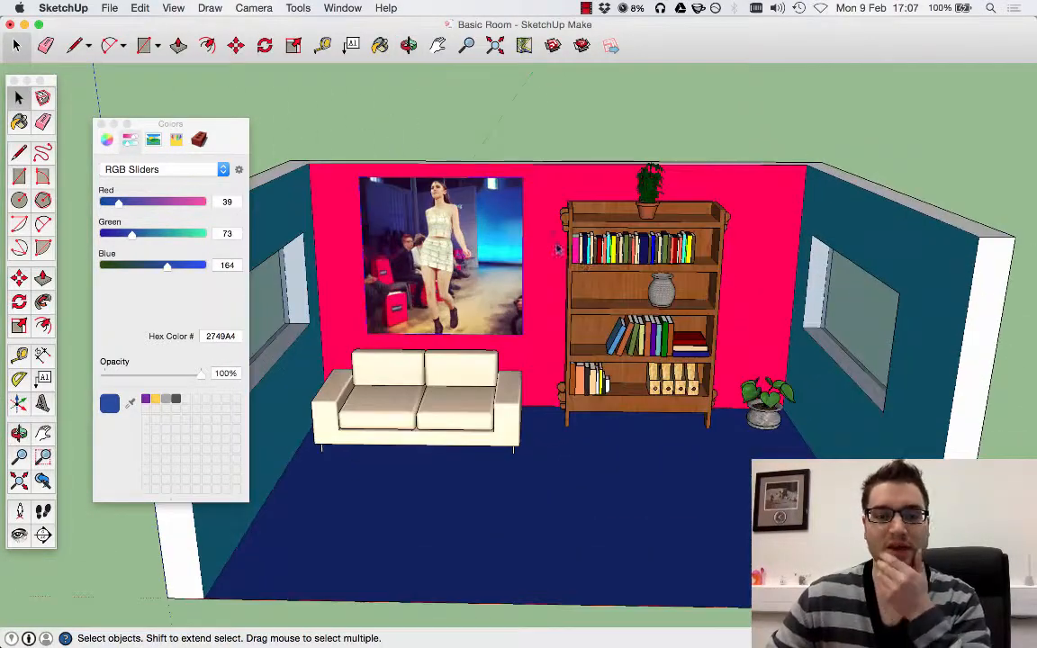
pyautogui.scroll(-5, 687, 348)
pyautogui.moveTo(687, 348); pyautogui.dragTo(693, 294, button='middle')
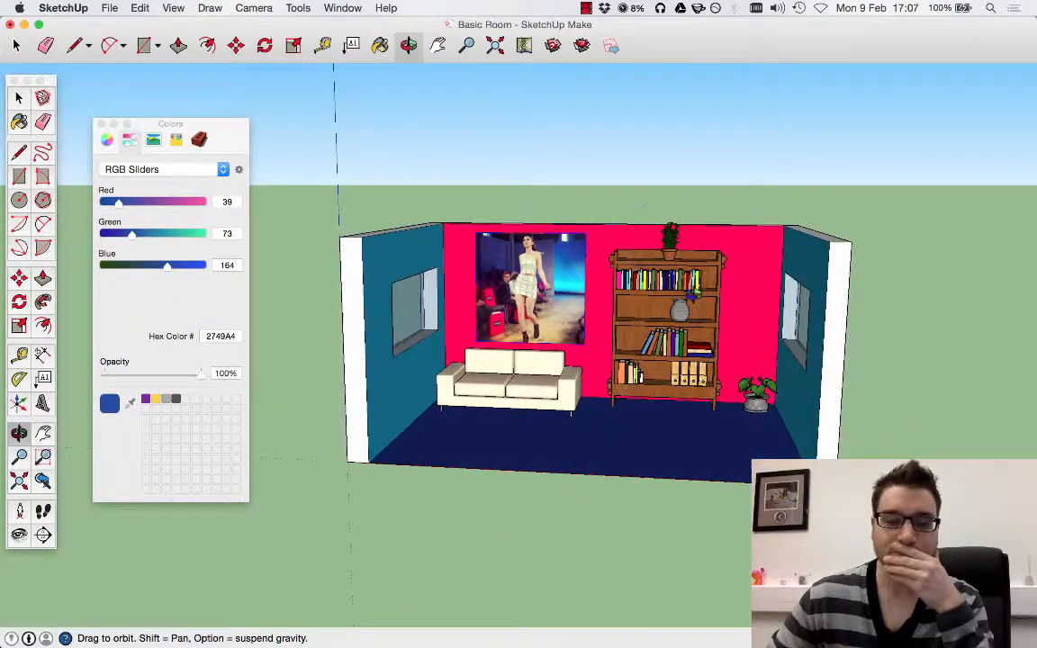
pyautogui.scroll(2, 673, 415)
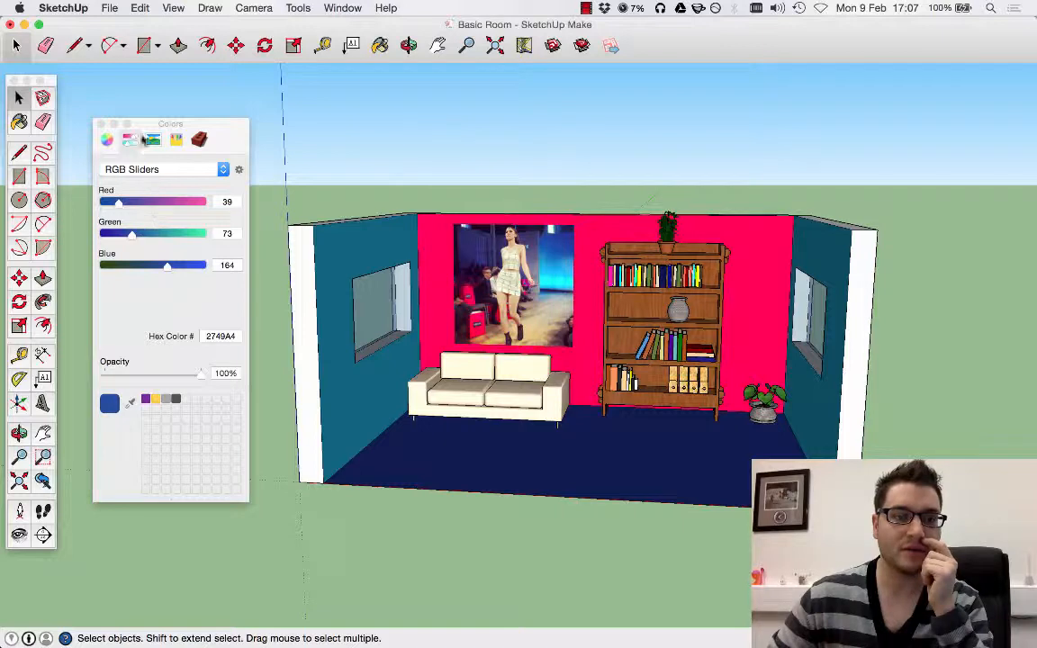
# Paint the room's floor and the back wall behind the photo with hex color 1DECF1.
pyautogui.click(108, 140)
pyautogui.click(129, 141)
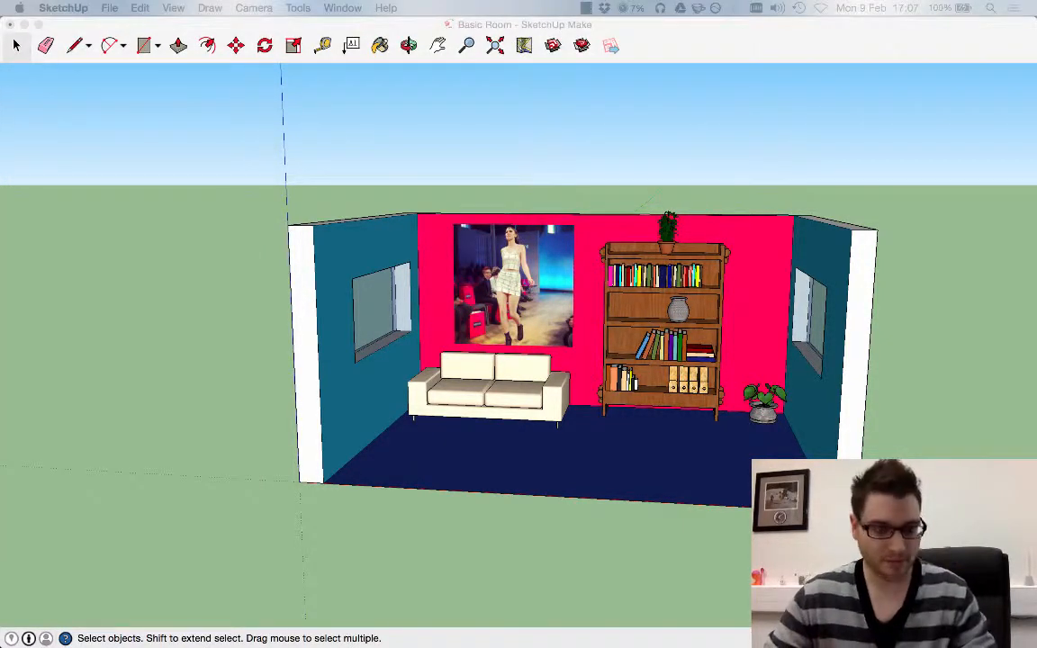
pyautogui.click(221, 336)
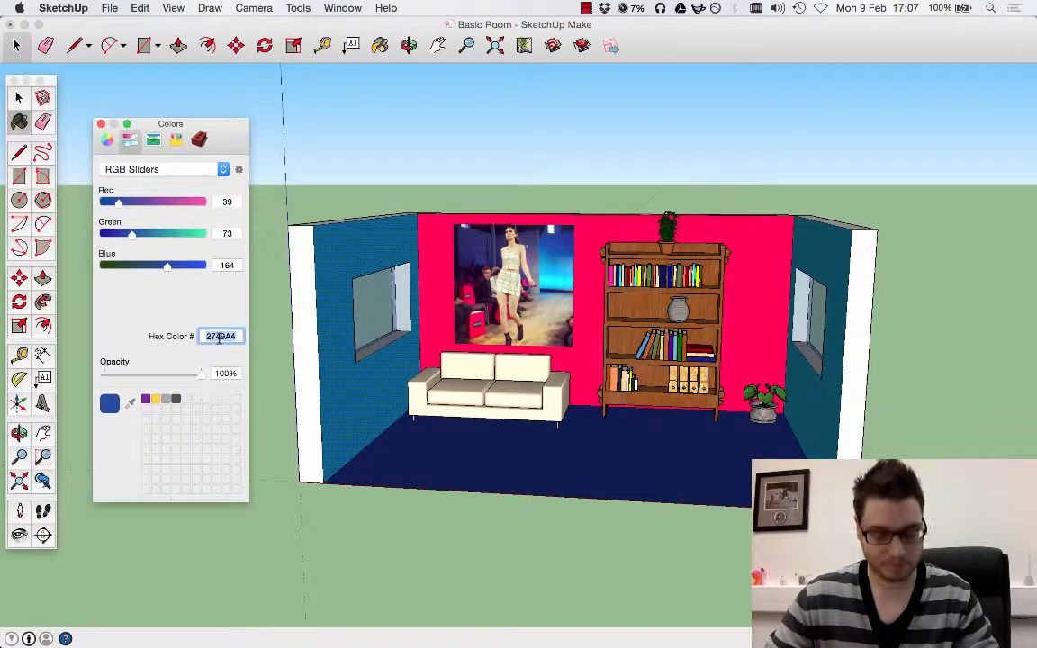
pyautogui.write('1BECF1')
pyautogui.press('Return')
pyautogui.click(450, 441)
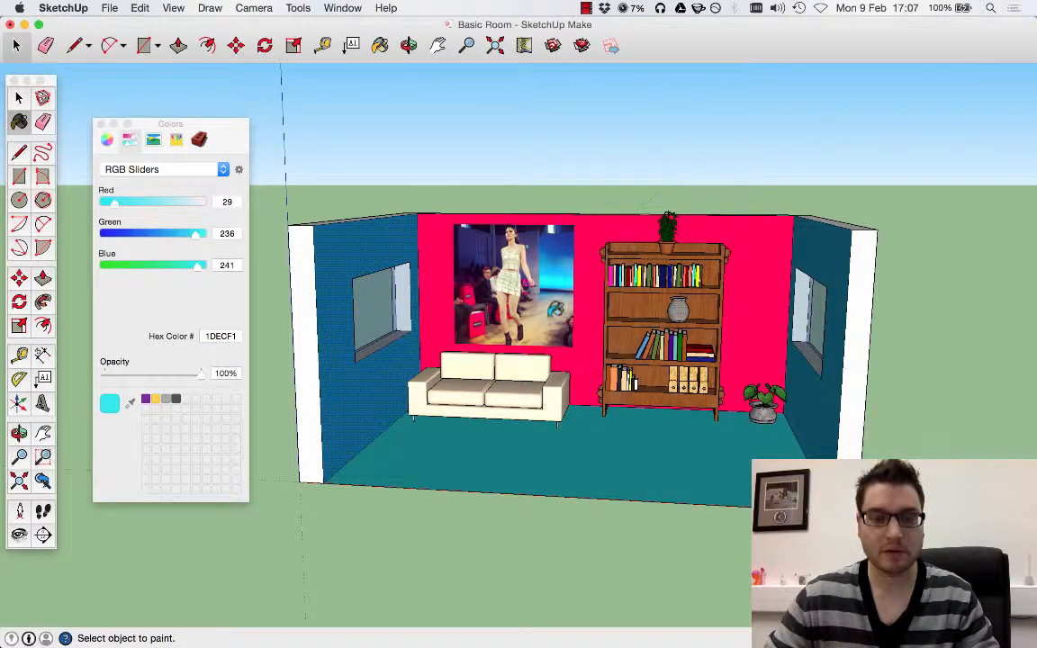
pyautogui.click(589, 259)
pyautogui.moveTo(590, 259); pyautogui.dragTo(457, 315, button='middle')
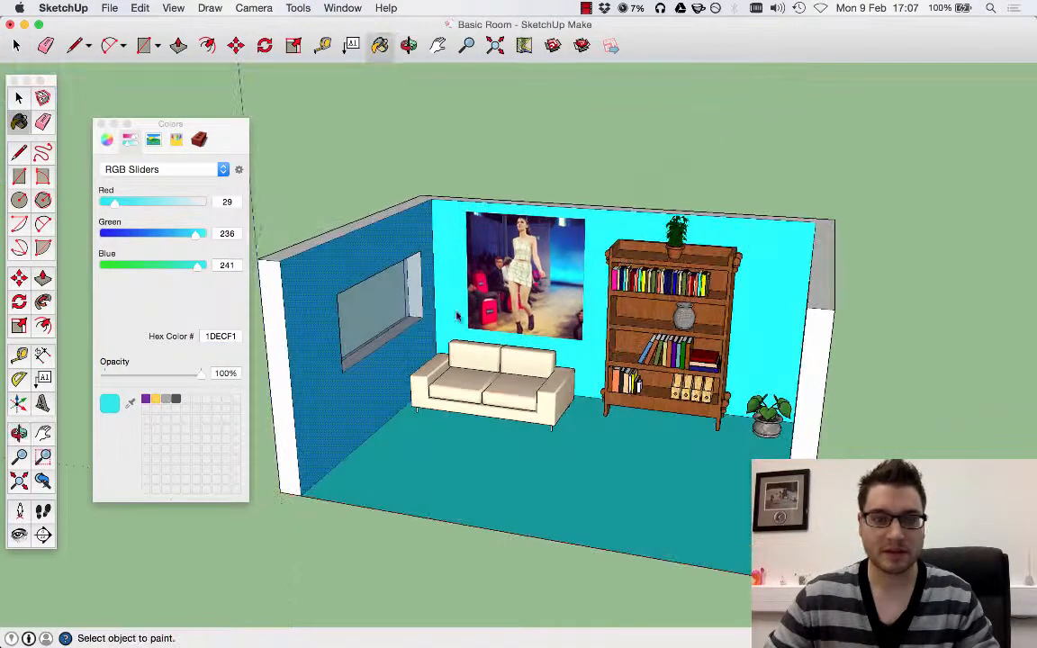
# Repaint the room's floor with hex color EE076F.
pyautogui.press('super+Tab')
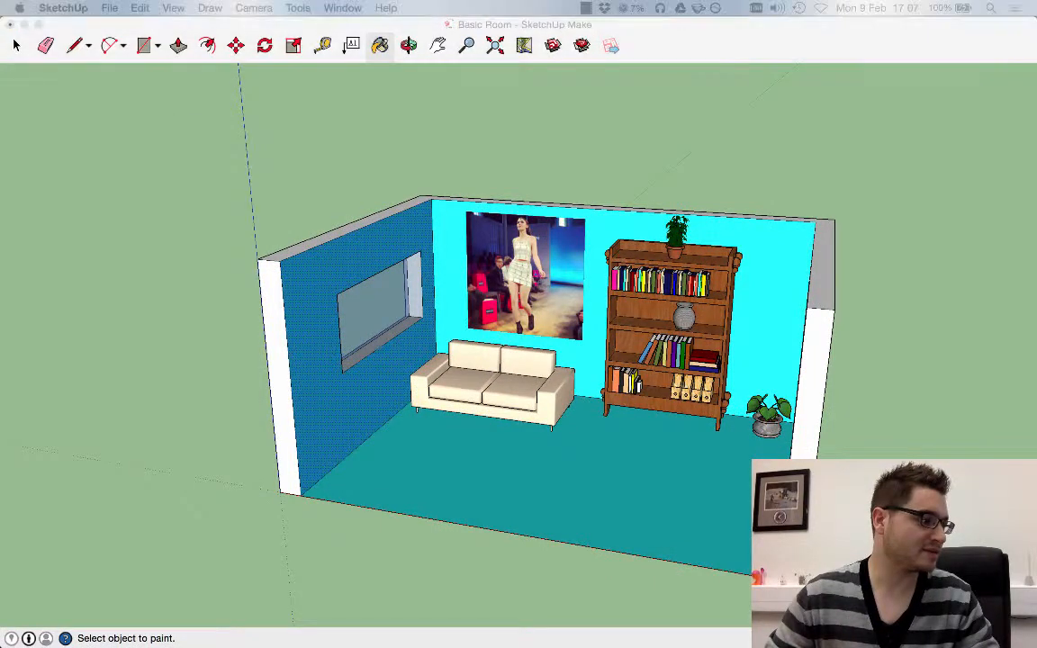
pyautogui.press('super+Tab')
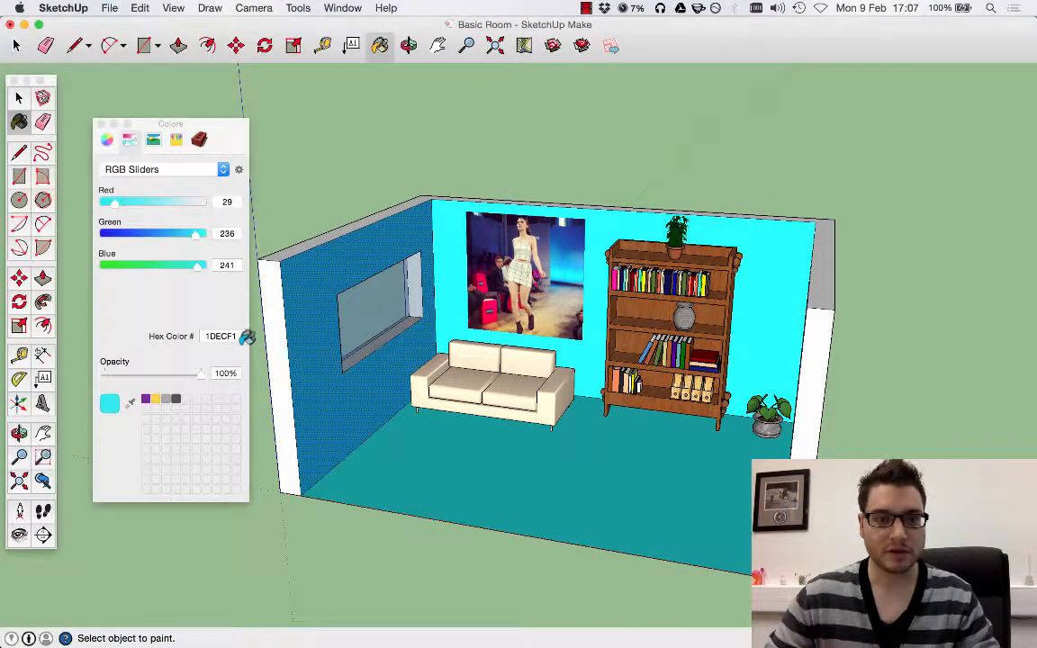
pyautogui.click(222, 335)
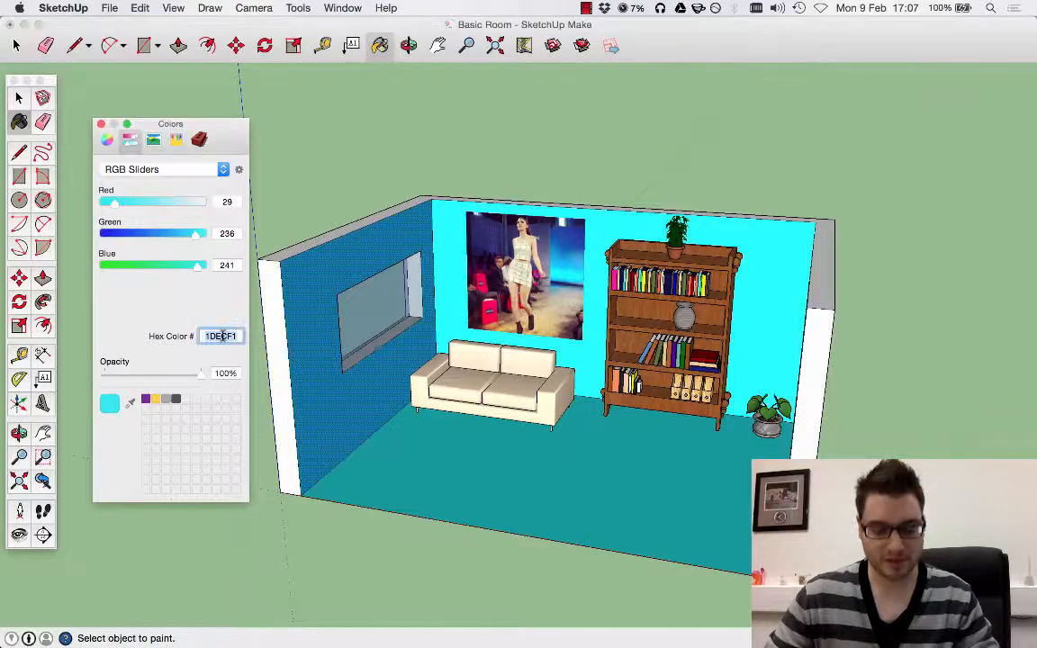
pyautogui.write('EE076F')
pyautogui.press('Return')
pyautogui.click(454, 468)
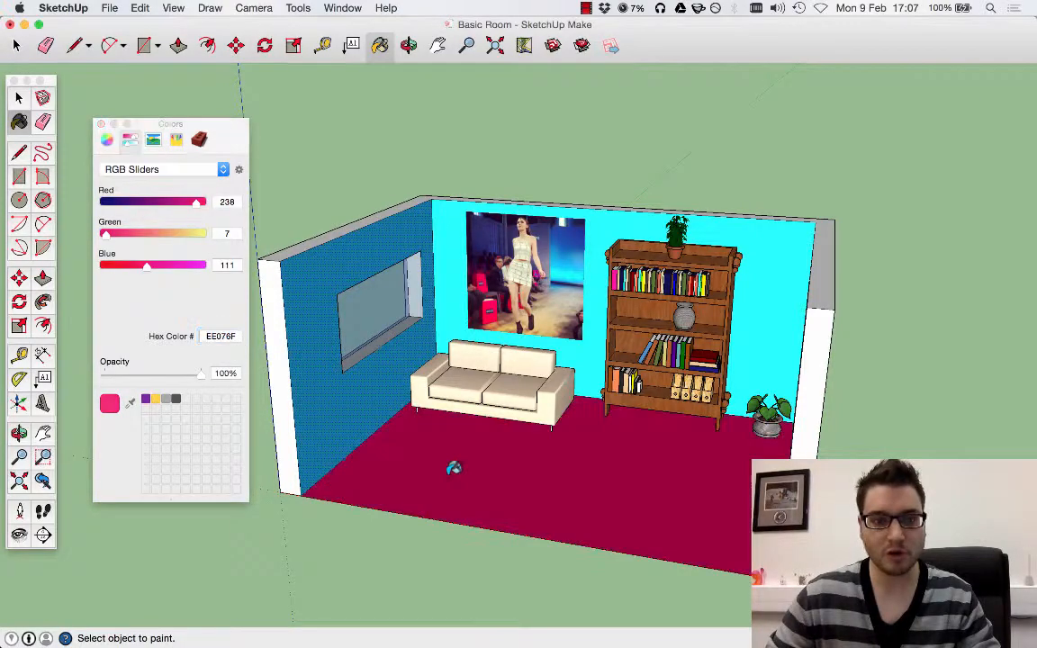
pyautogui.moveTo(347, 507)
pyautogui.mouseDown(button='middle')
pyautogui.moveTo(608, 440)
pyautogui.moveTo(398, 470)
pyautogui.moveTo(553, 117)
pyautogui.moveTo(519, 167)
pyautogui.moveTo(364, 190)
pyautogui.moveTo(899, 190)
pyautogui.moveTo(493, 162)
pyautogui.moveTo(429, 192)
pyautogui.moveTo(490, 185)
pyautogui.mouseUp(button='middle')
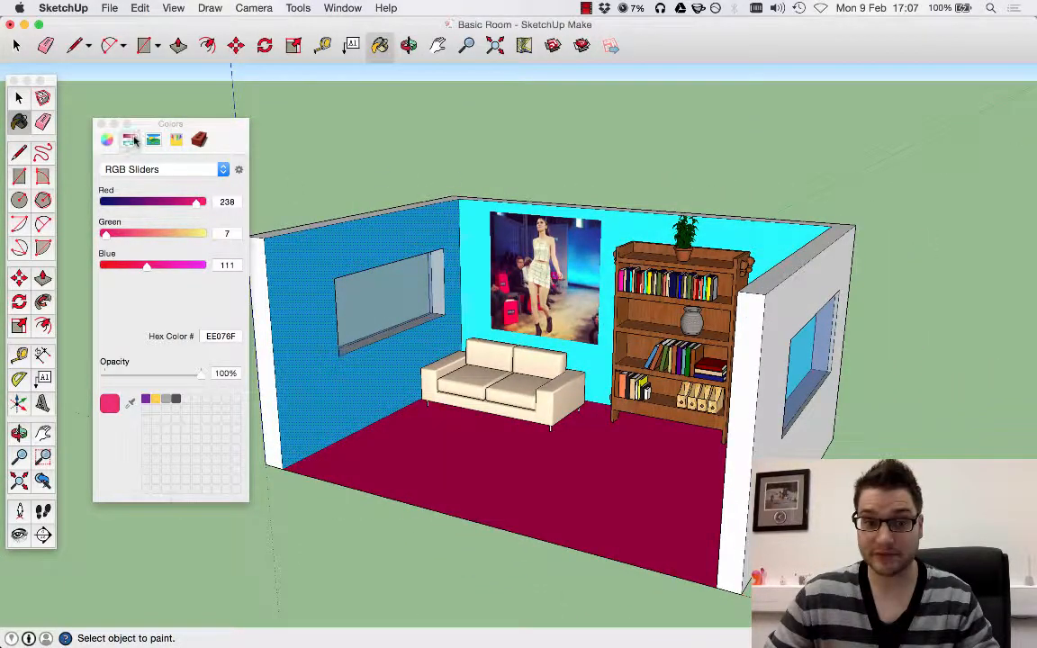
pyautogui.click(107, 140)
pyautogui.click(153, 140)
pyautogui.click(129, 139)
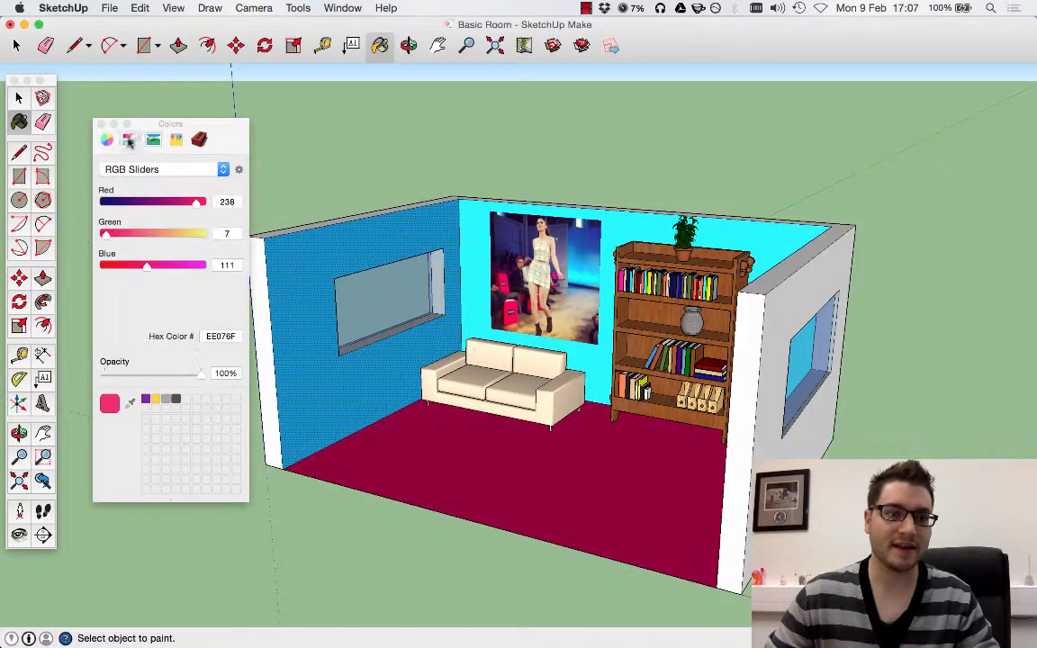
pyautogui.click(150, 169)
pyautogui.click(149, 170)
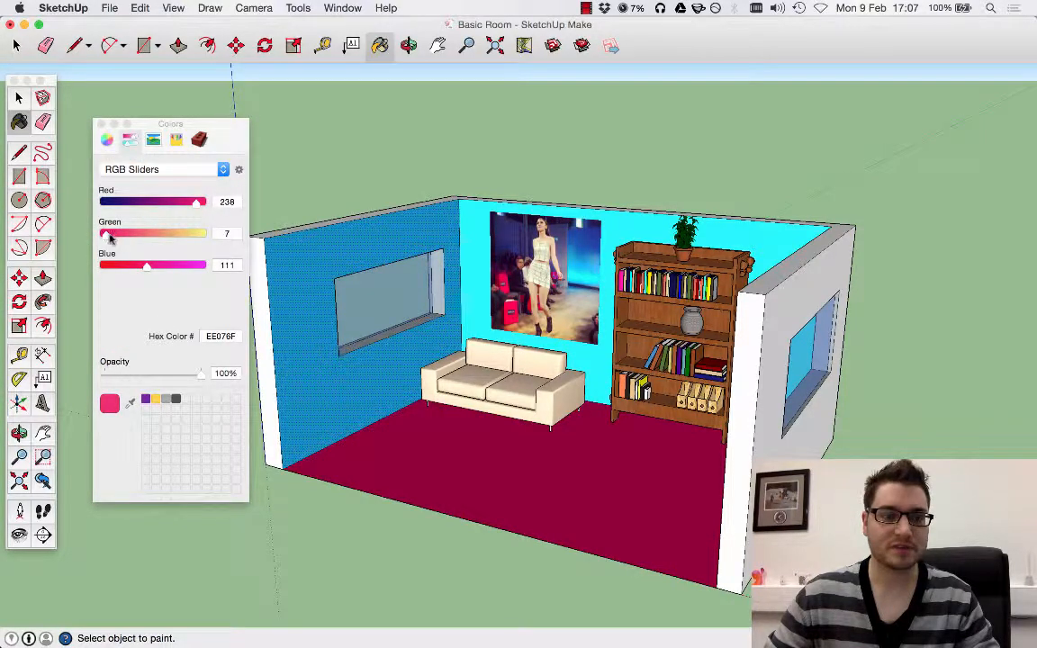
# Choose white from the color wheel at full brightness and paint the inner faces of both window walls with it.
pyautogui.click(106, 140)
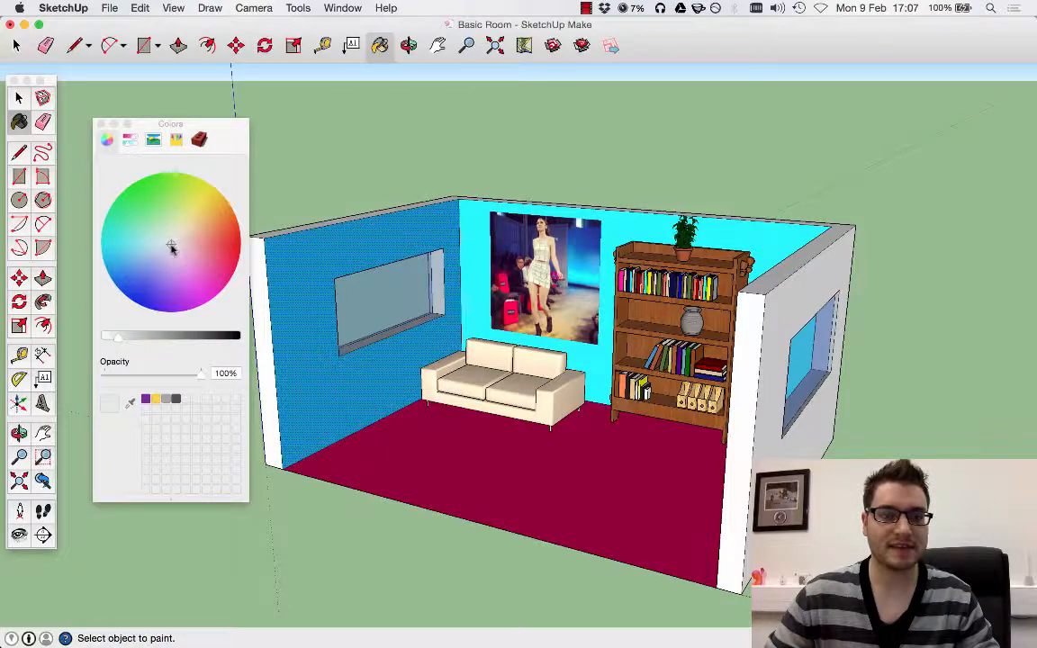
pyautogui.moveTo(118, 349); pyautogui.dragTo(87, 336)
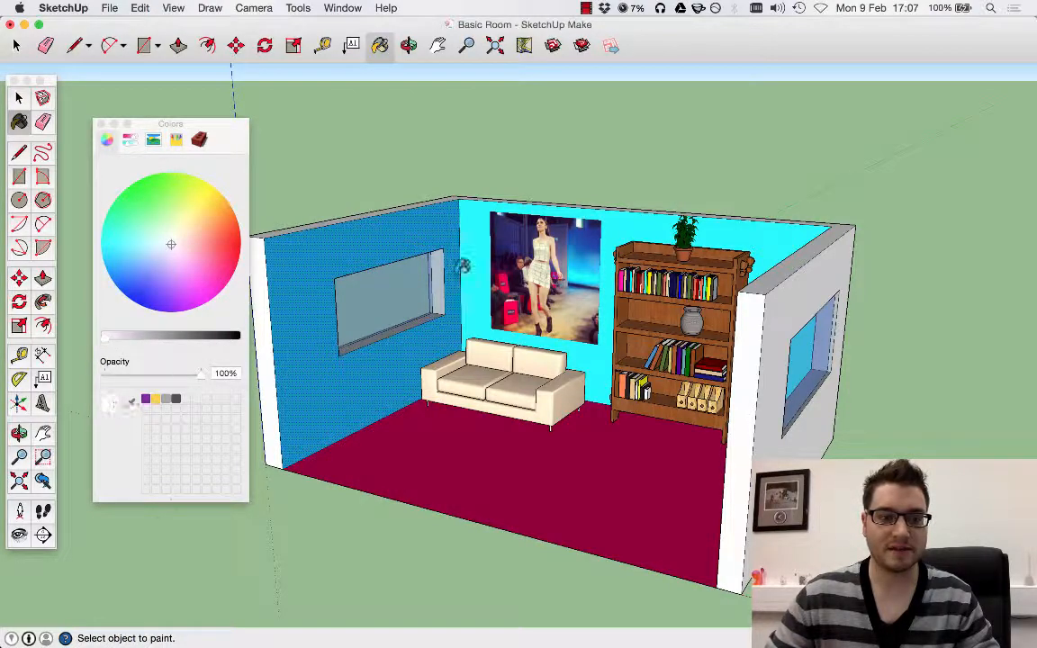
pyautogui.click(394, 261)
pyautogui.moveTo(394, 261)
pyautogui.mouseDown(button='middle')
pyautogui.moveTo(540, 252)
pyautogui.moveTo(698, 214)
pyautogui.mouseUp(button='middle')
pyautogui.click(810, 220)
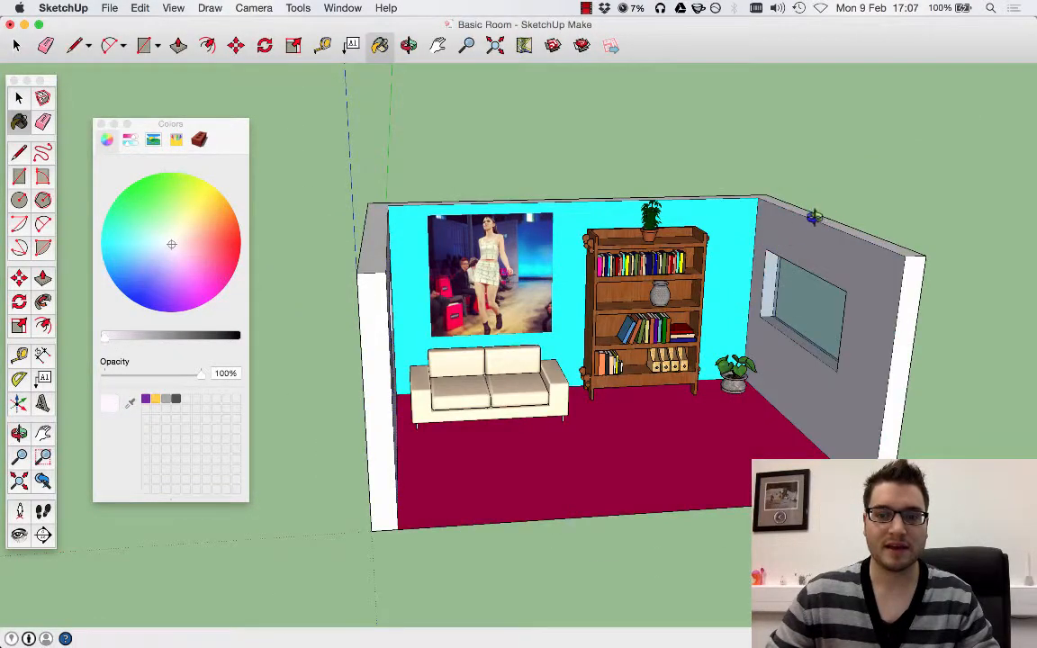
pyautogui.moveTo(813, 218); pyautogui.dragTo(547, 134, button='middle')
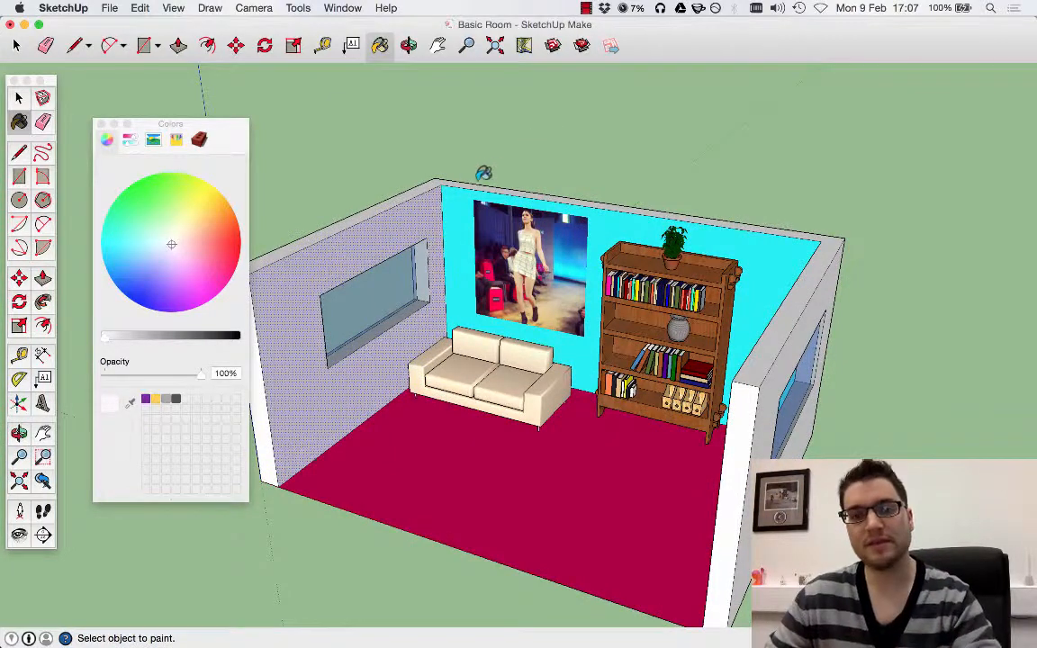